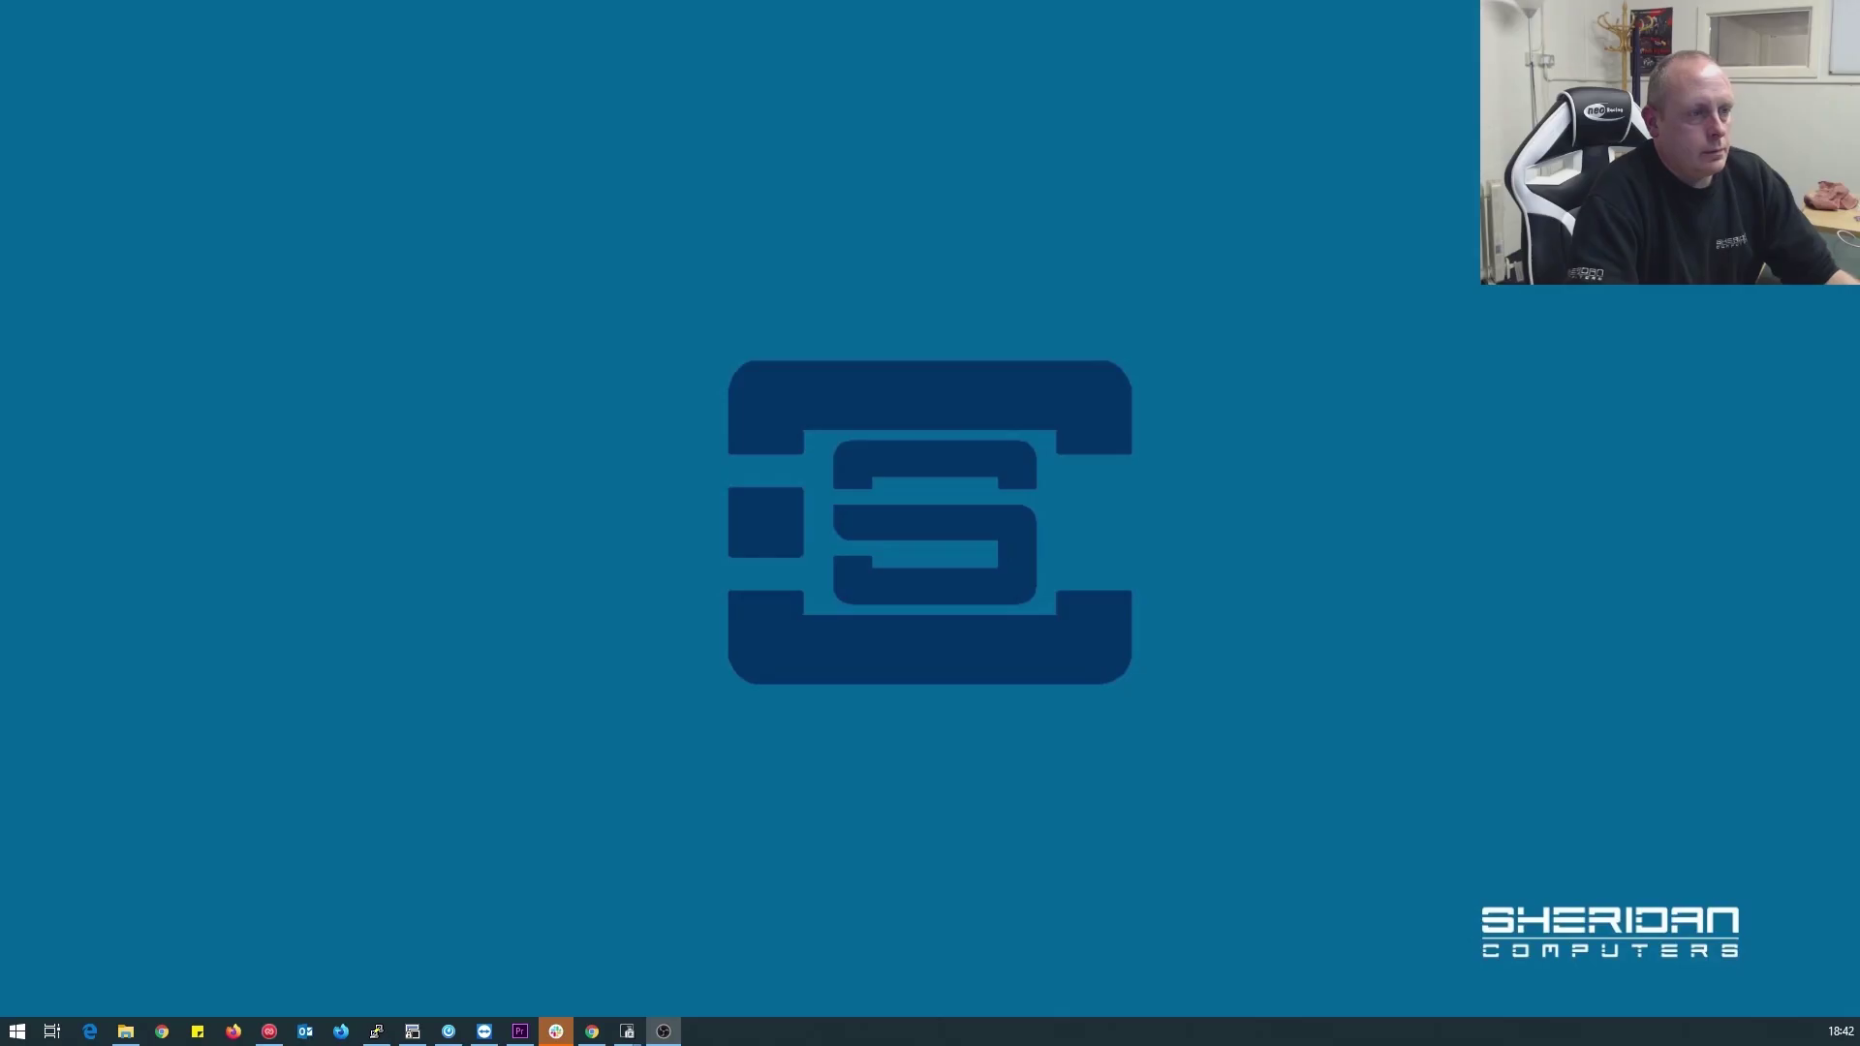
# In a Chrome Guest window, load 10.1.10.123 and proceed past the unsafe-certificate warning
pyautogui.click(592, 1032)
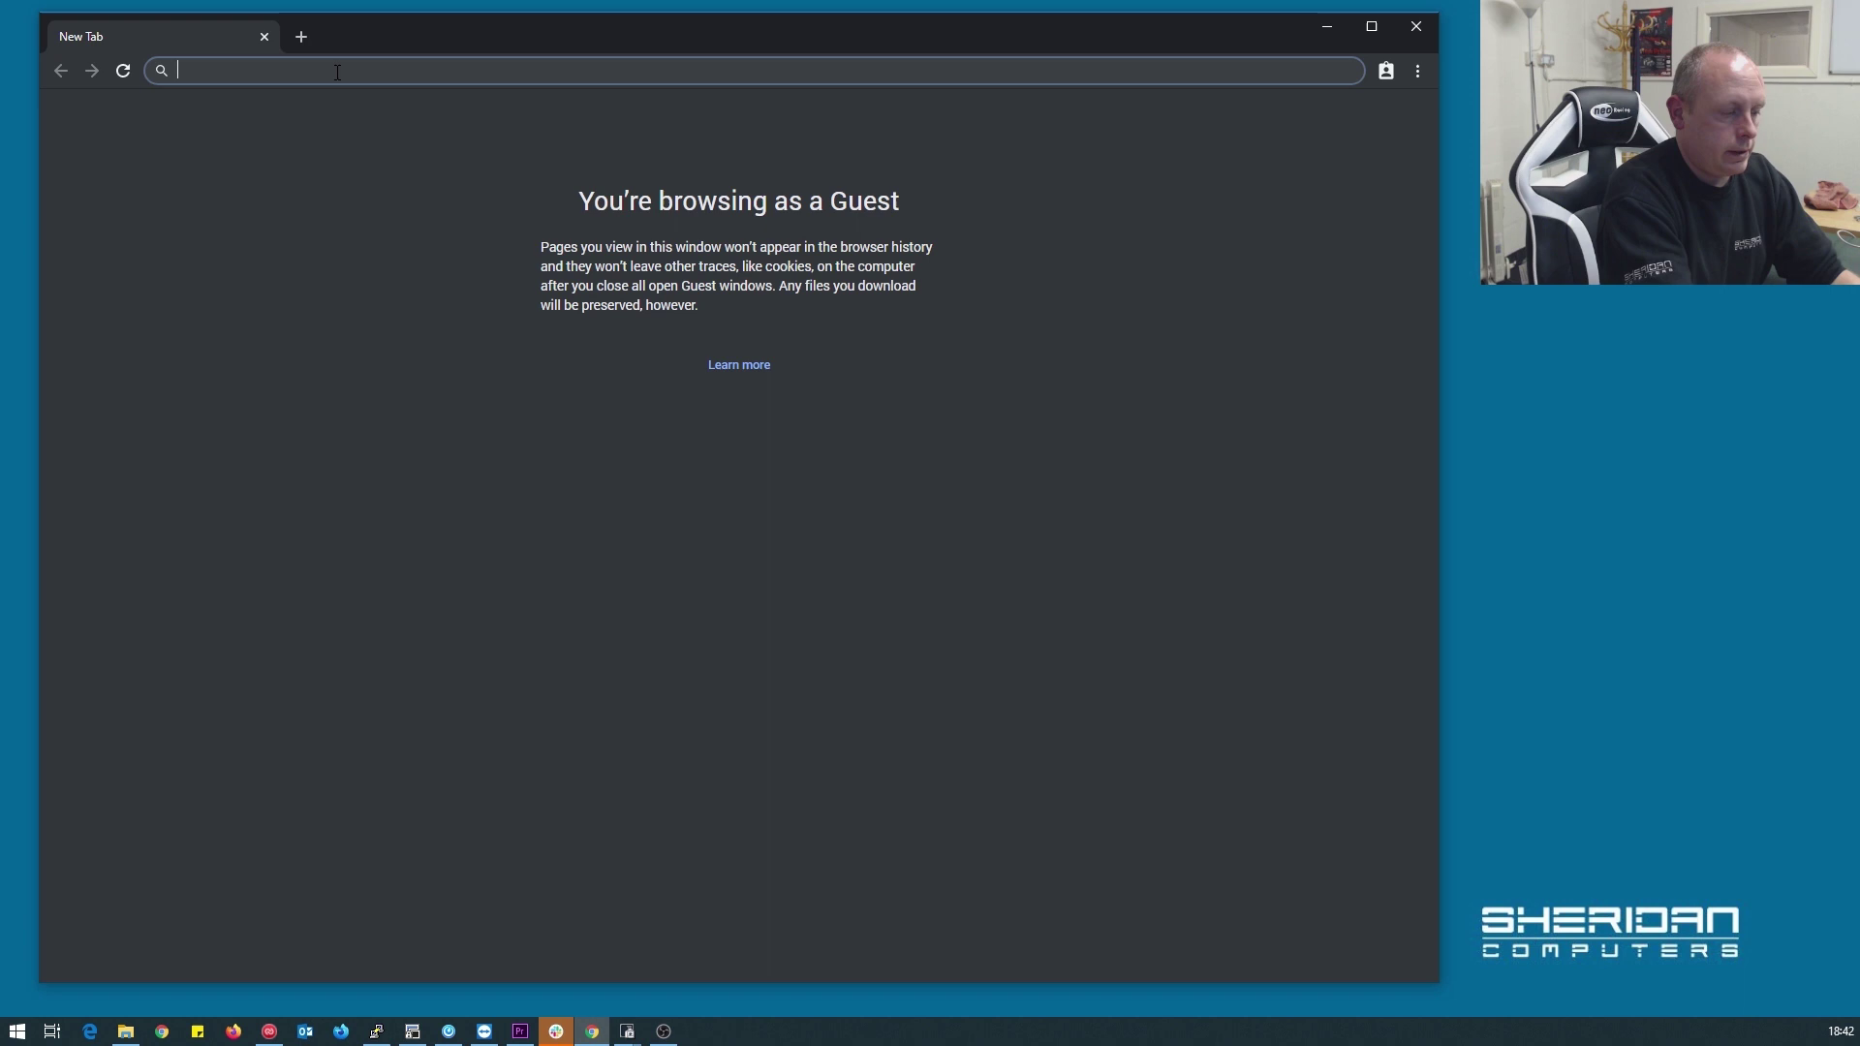
pyautogui.write('10.1.10.')
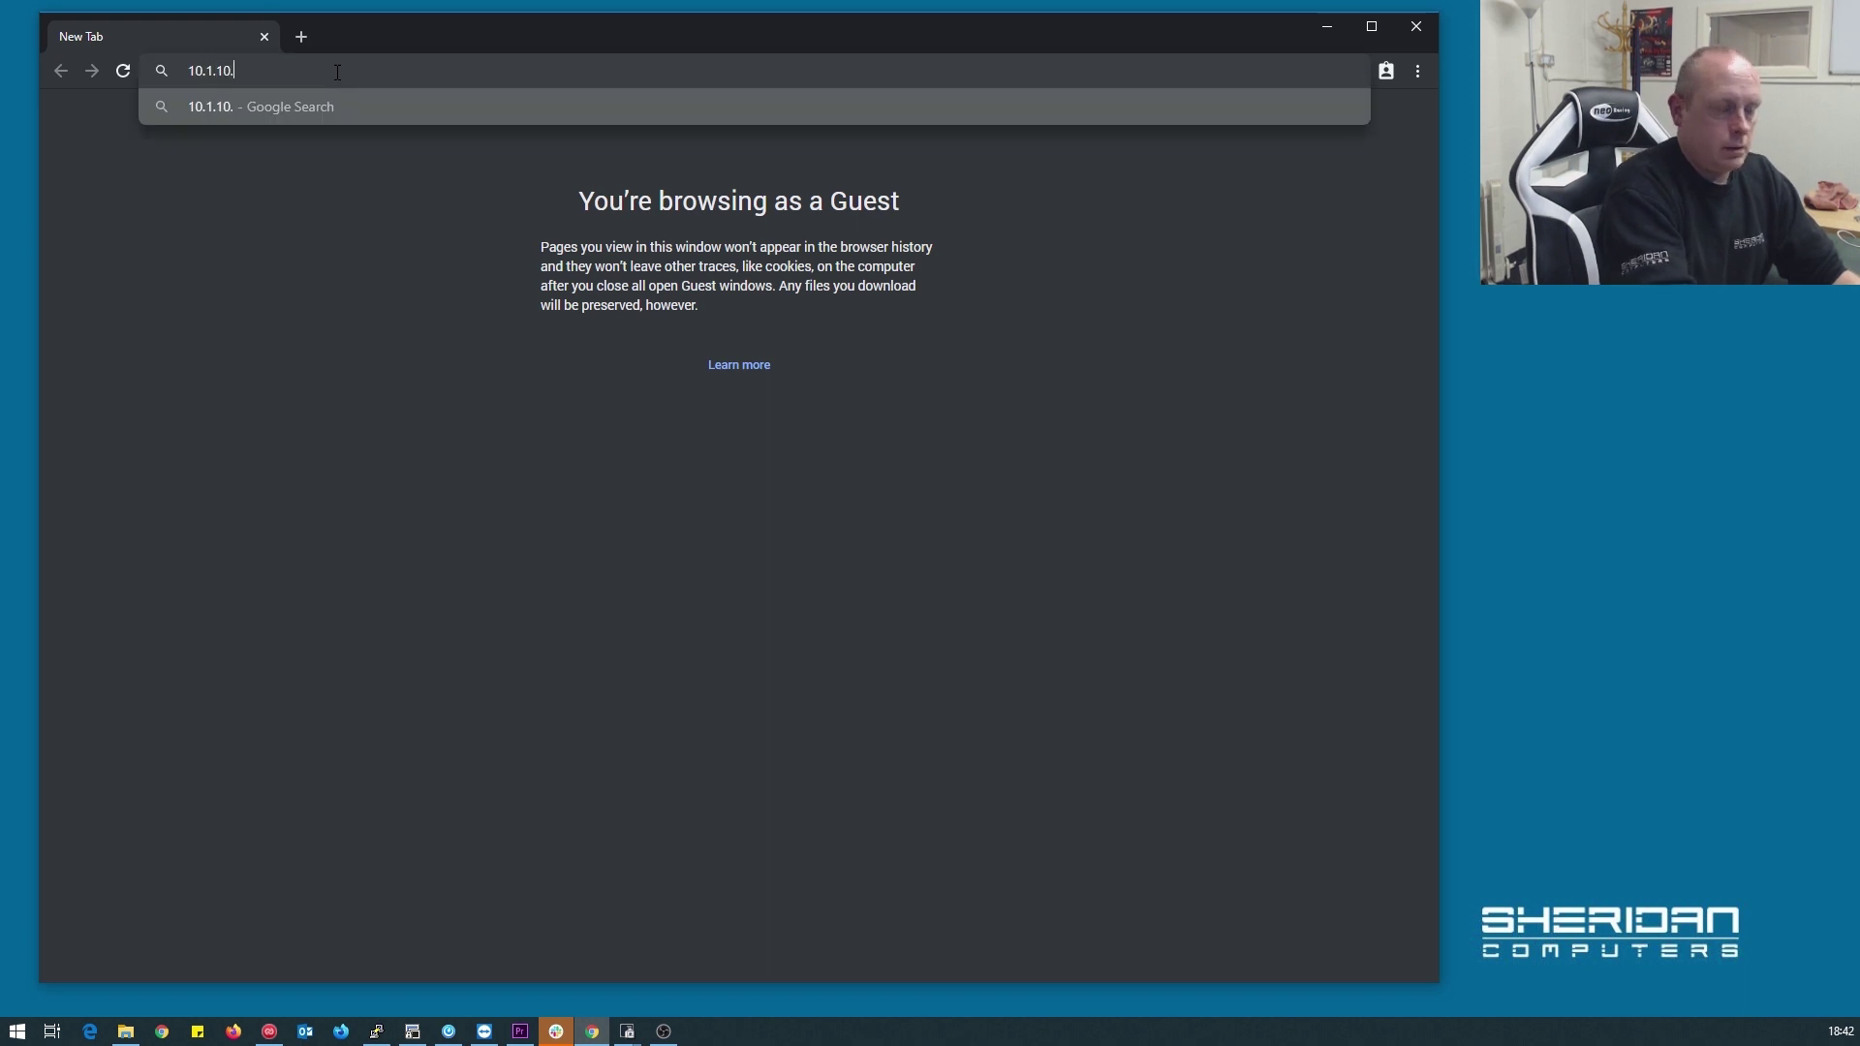
pyautogui.write('12')
pyautogui.press('BackSpace')
pyautogui.press('BackSpace')
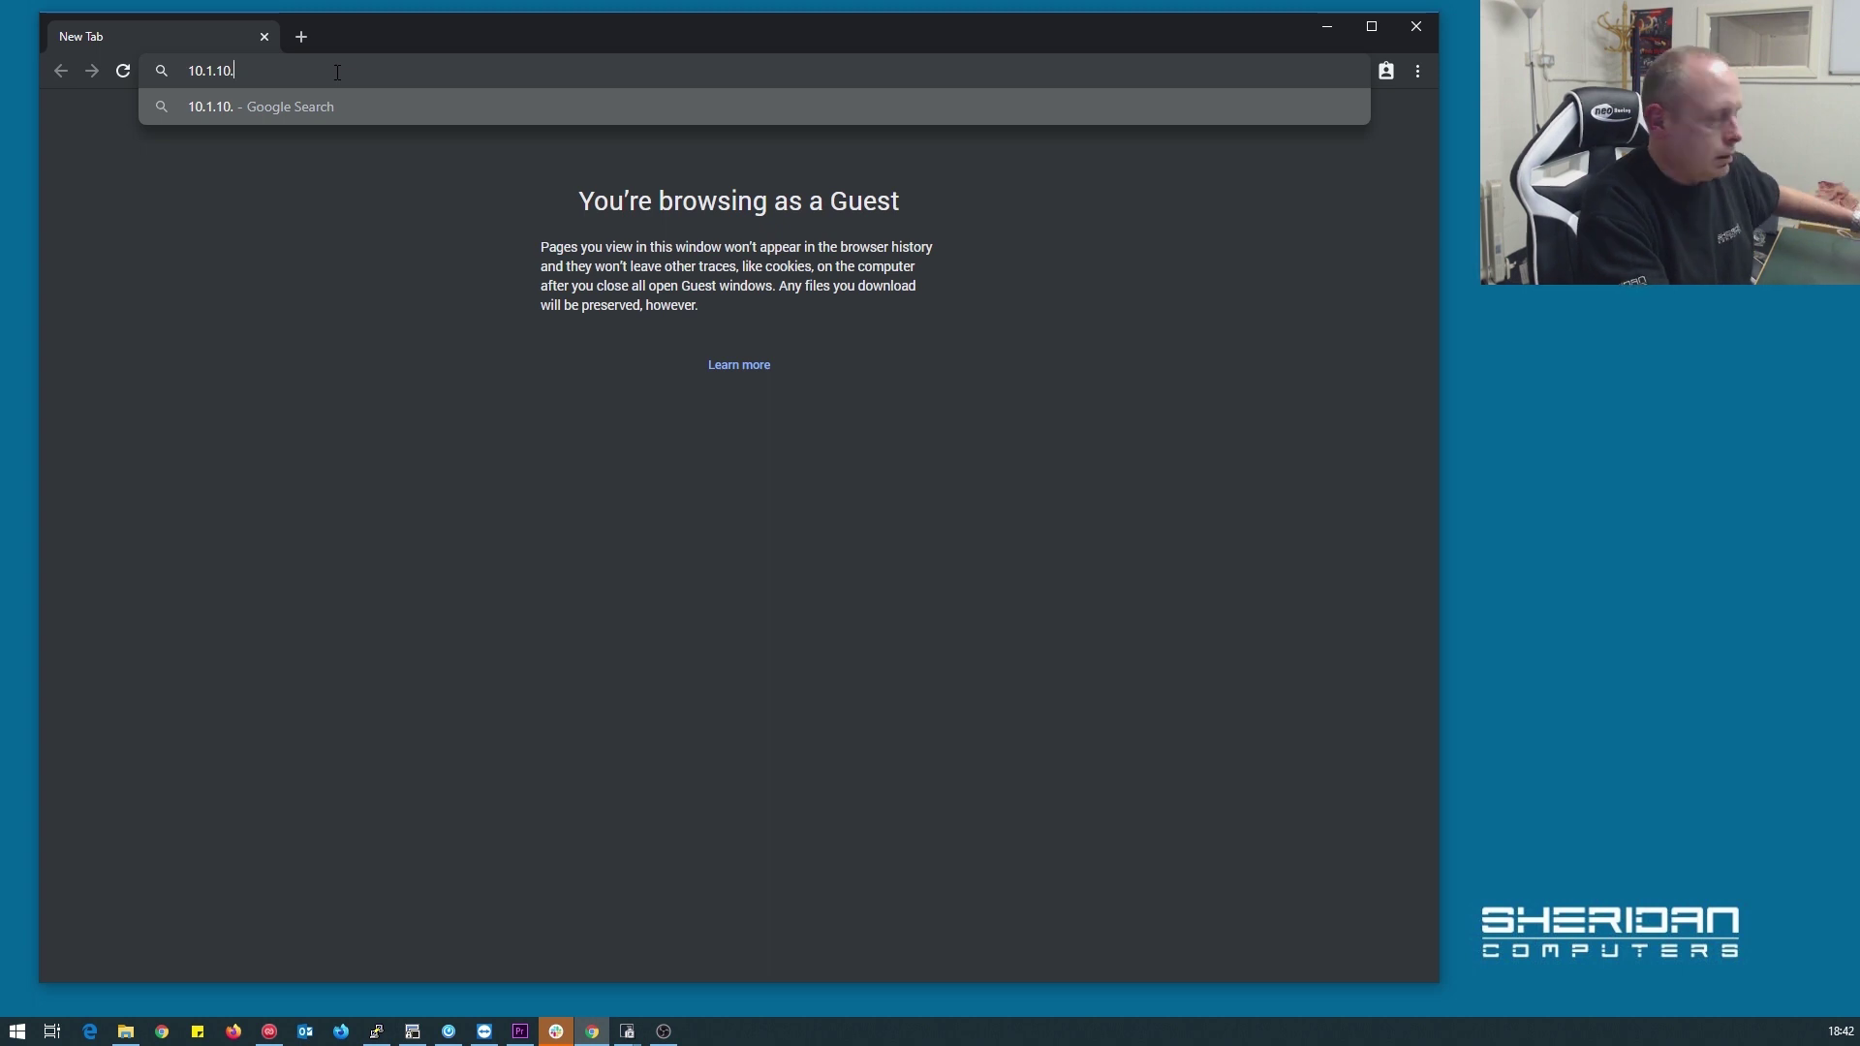
pyautogui.write('100')
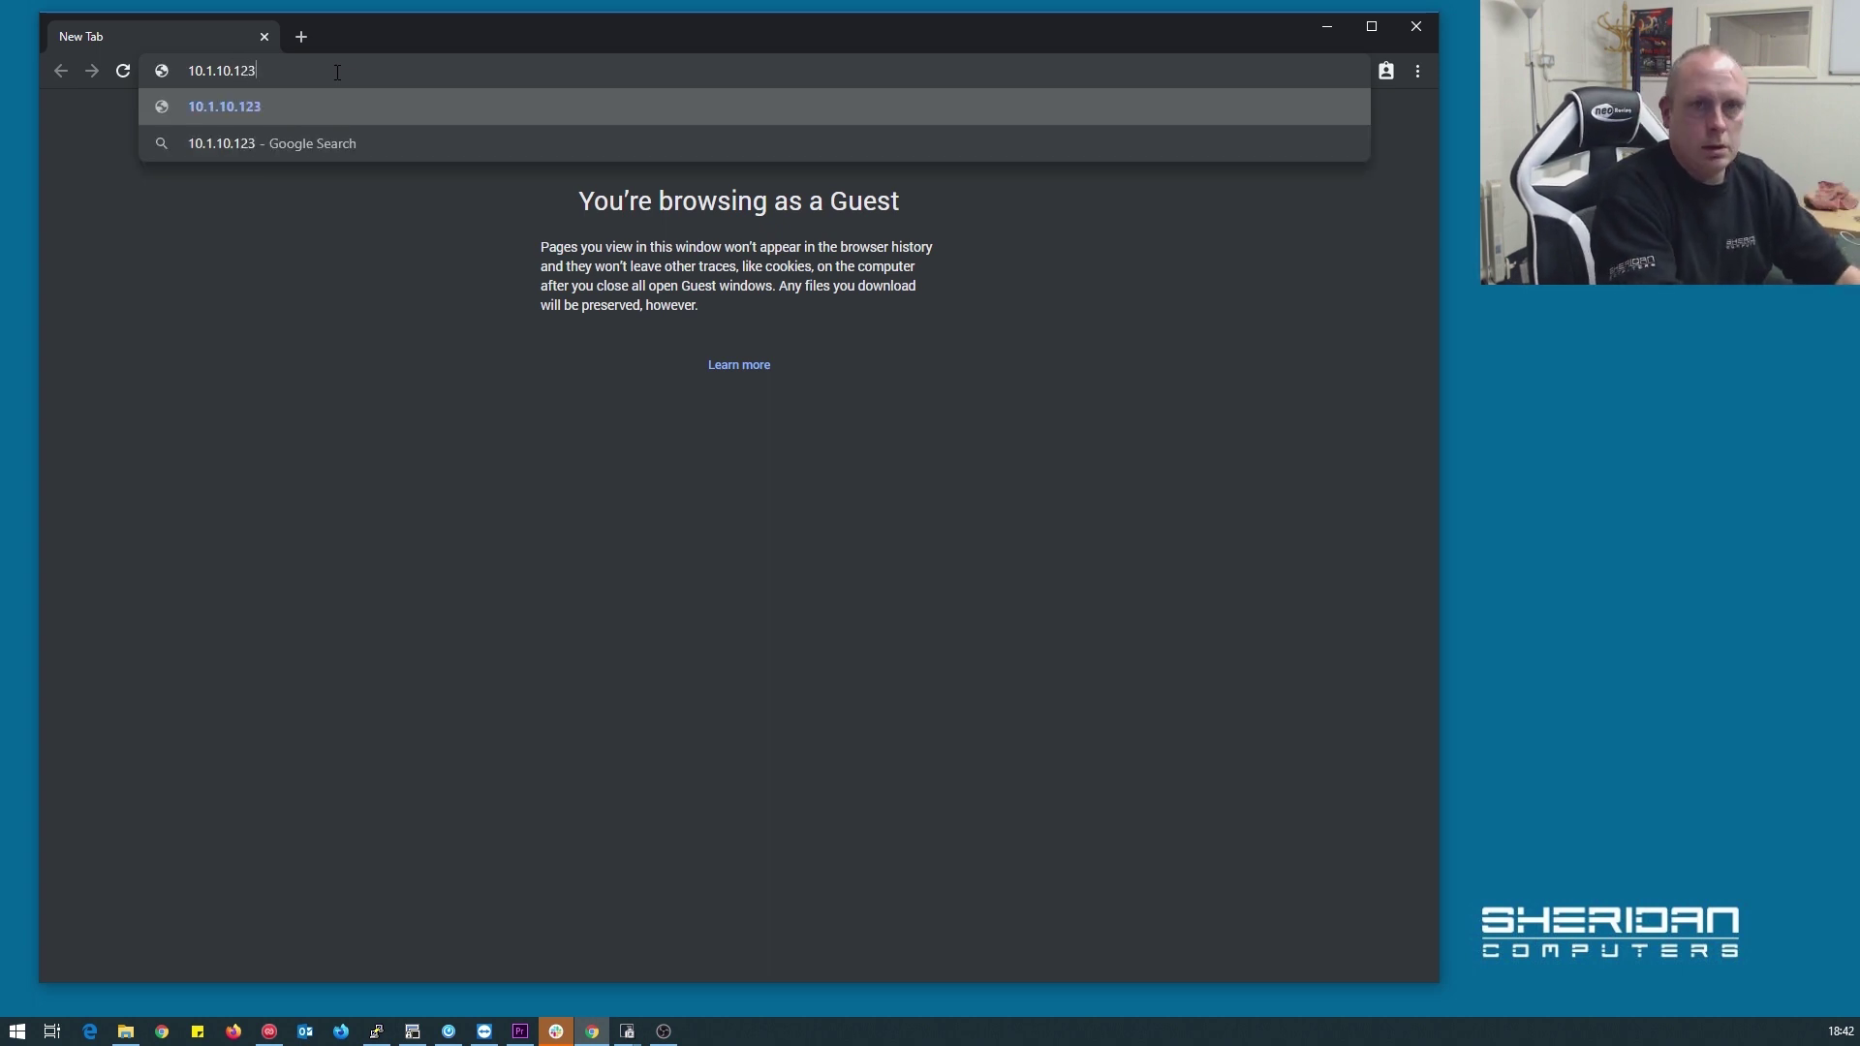
pyautogui.press('Escape')
pyautogui.click(337, 70)
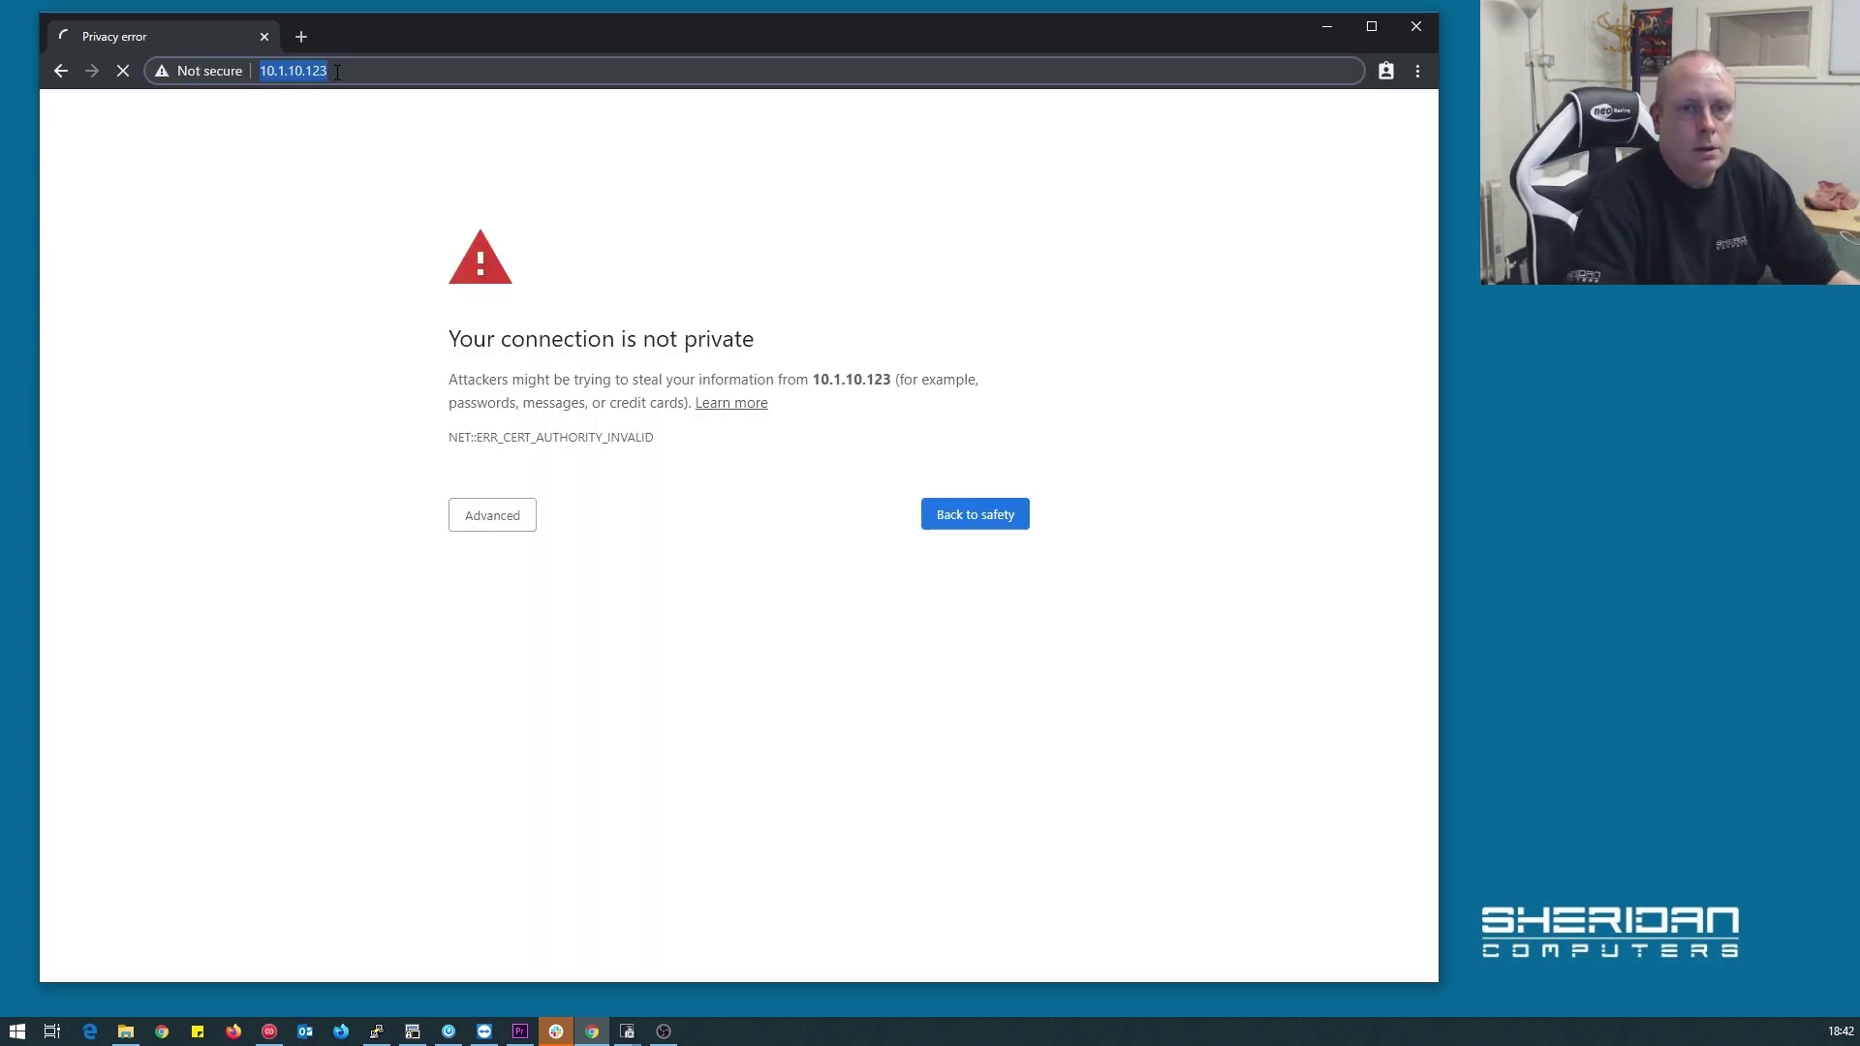
pyautogui.click(481, 514)
pyautogui.click(511, 666)
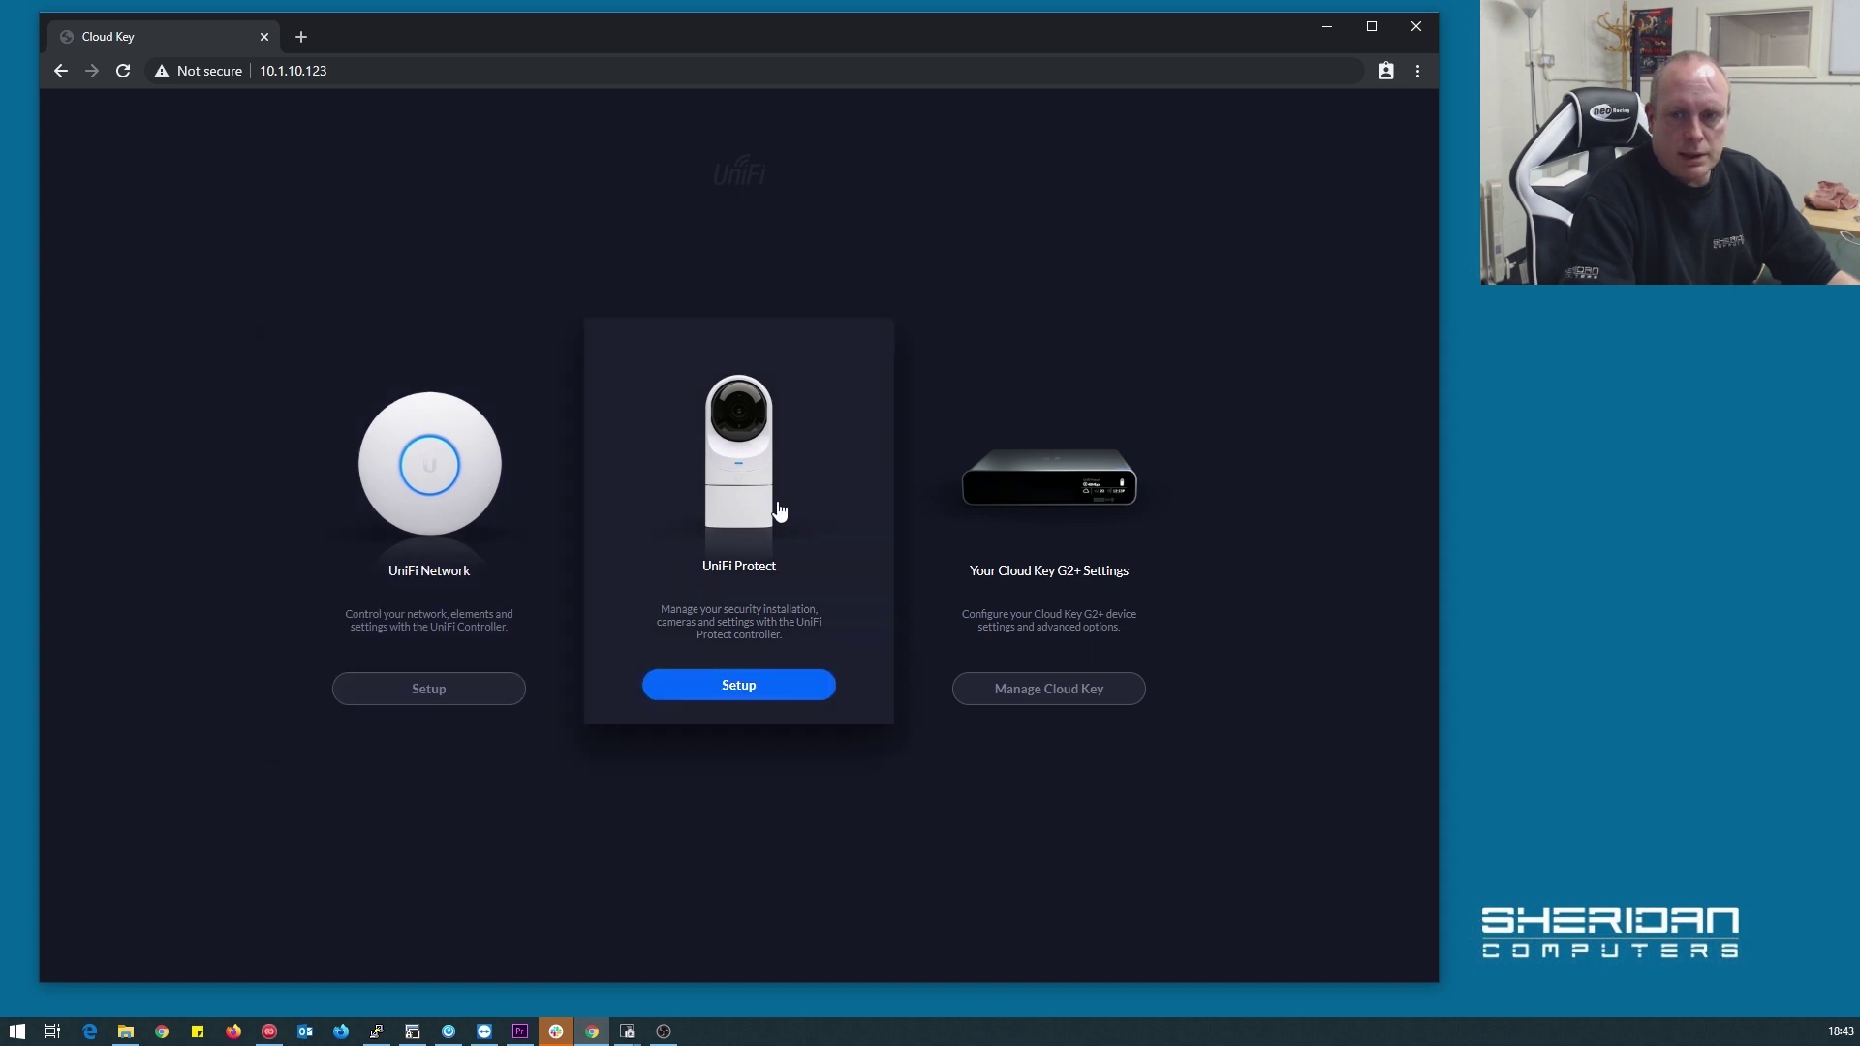
# Open Manage Cloud Key and sign in with the default credentials
pyautogui.click(1072, 536)
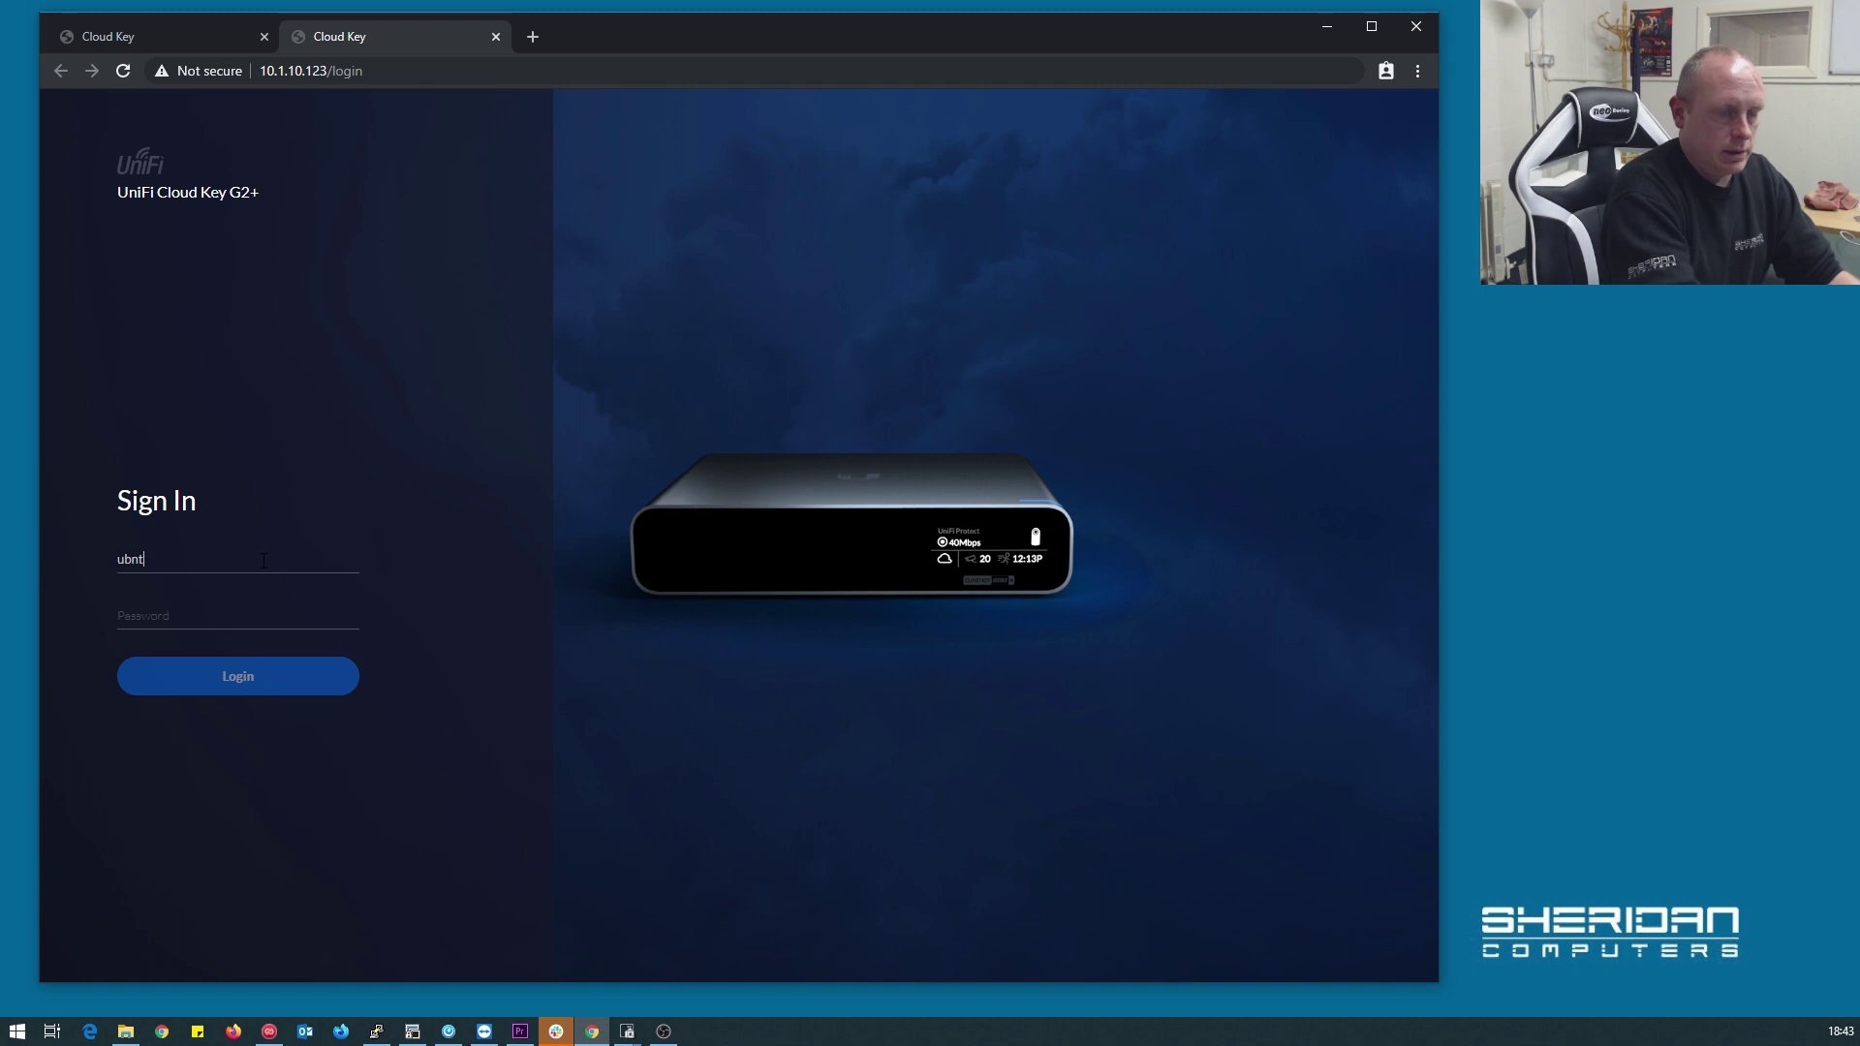
pyautogui.write('u')
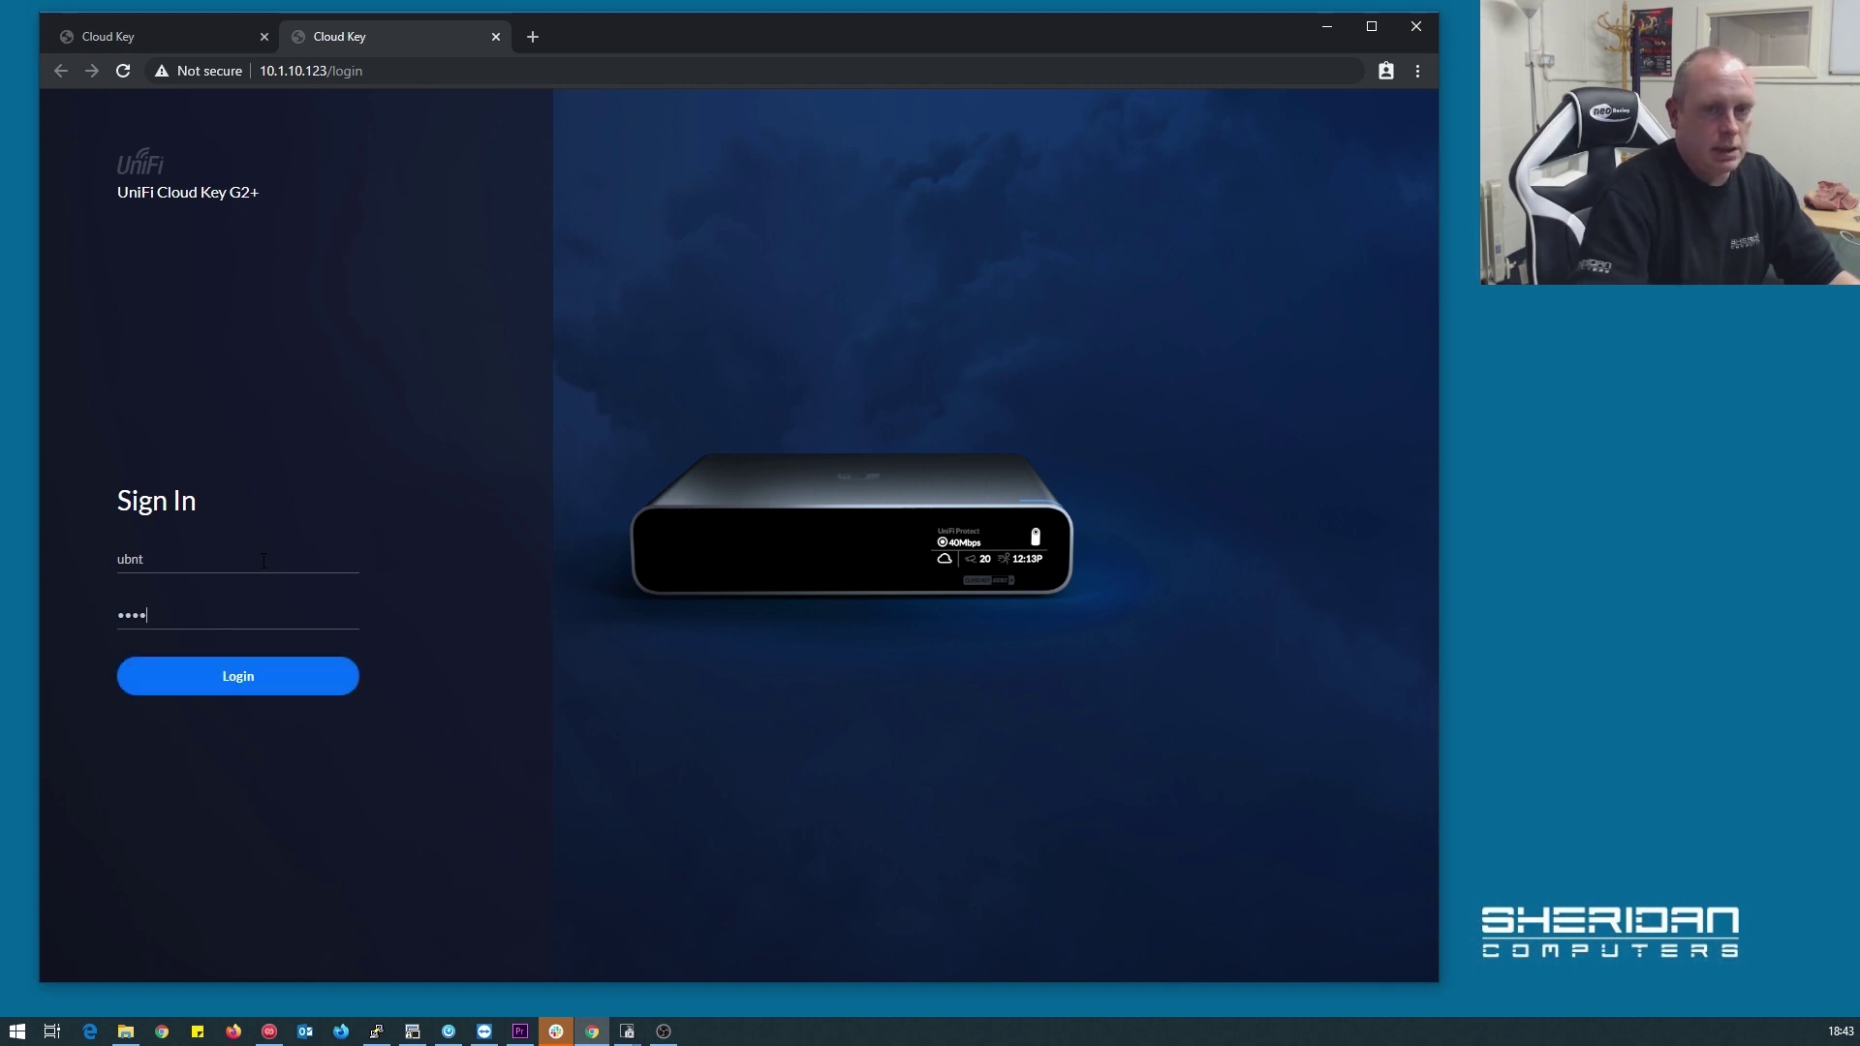
pyautogui.click(248, 679)
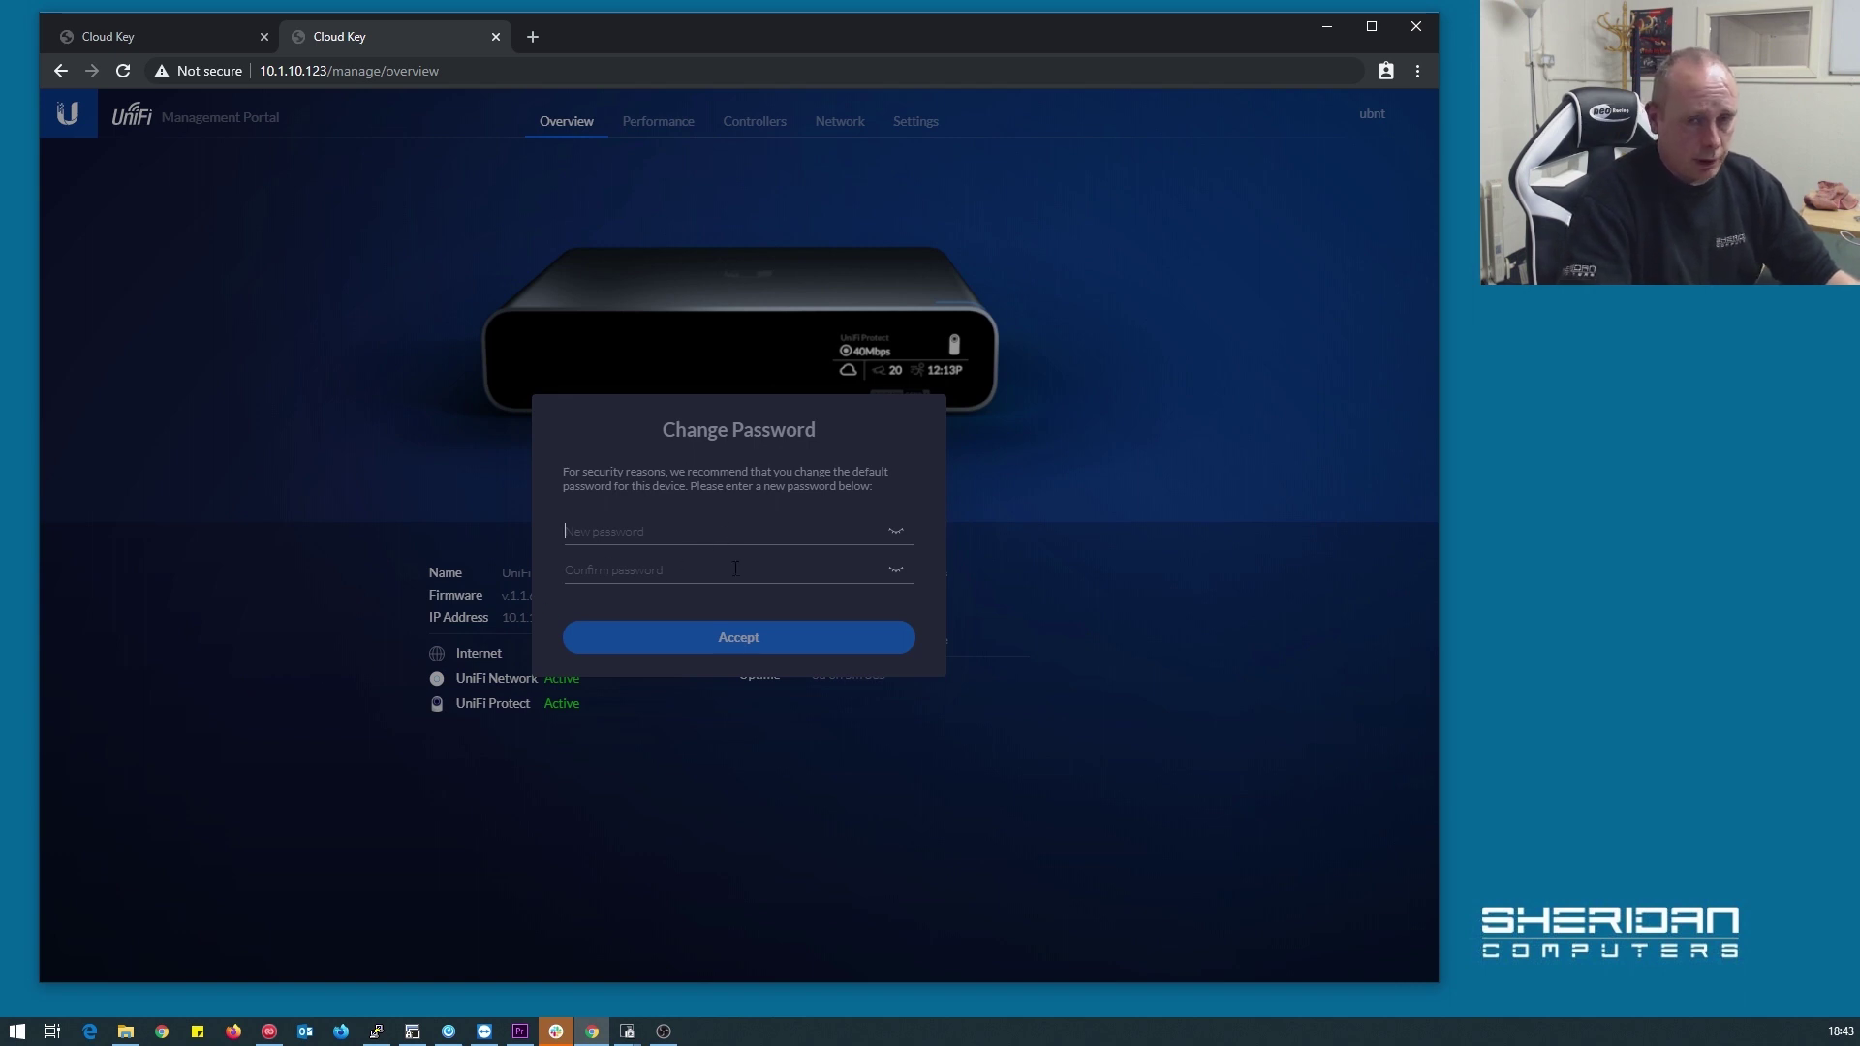
# Enter and confirm a new non-default password, then accept it
pyautogui.write('p')
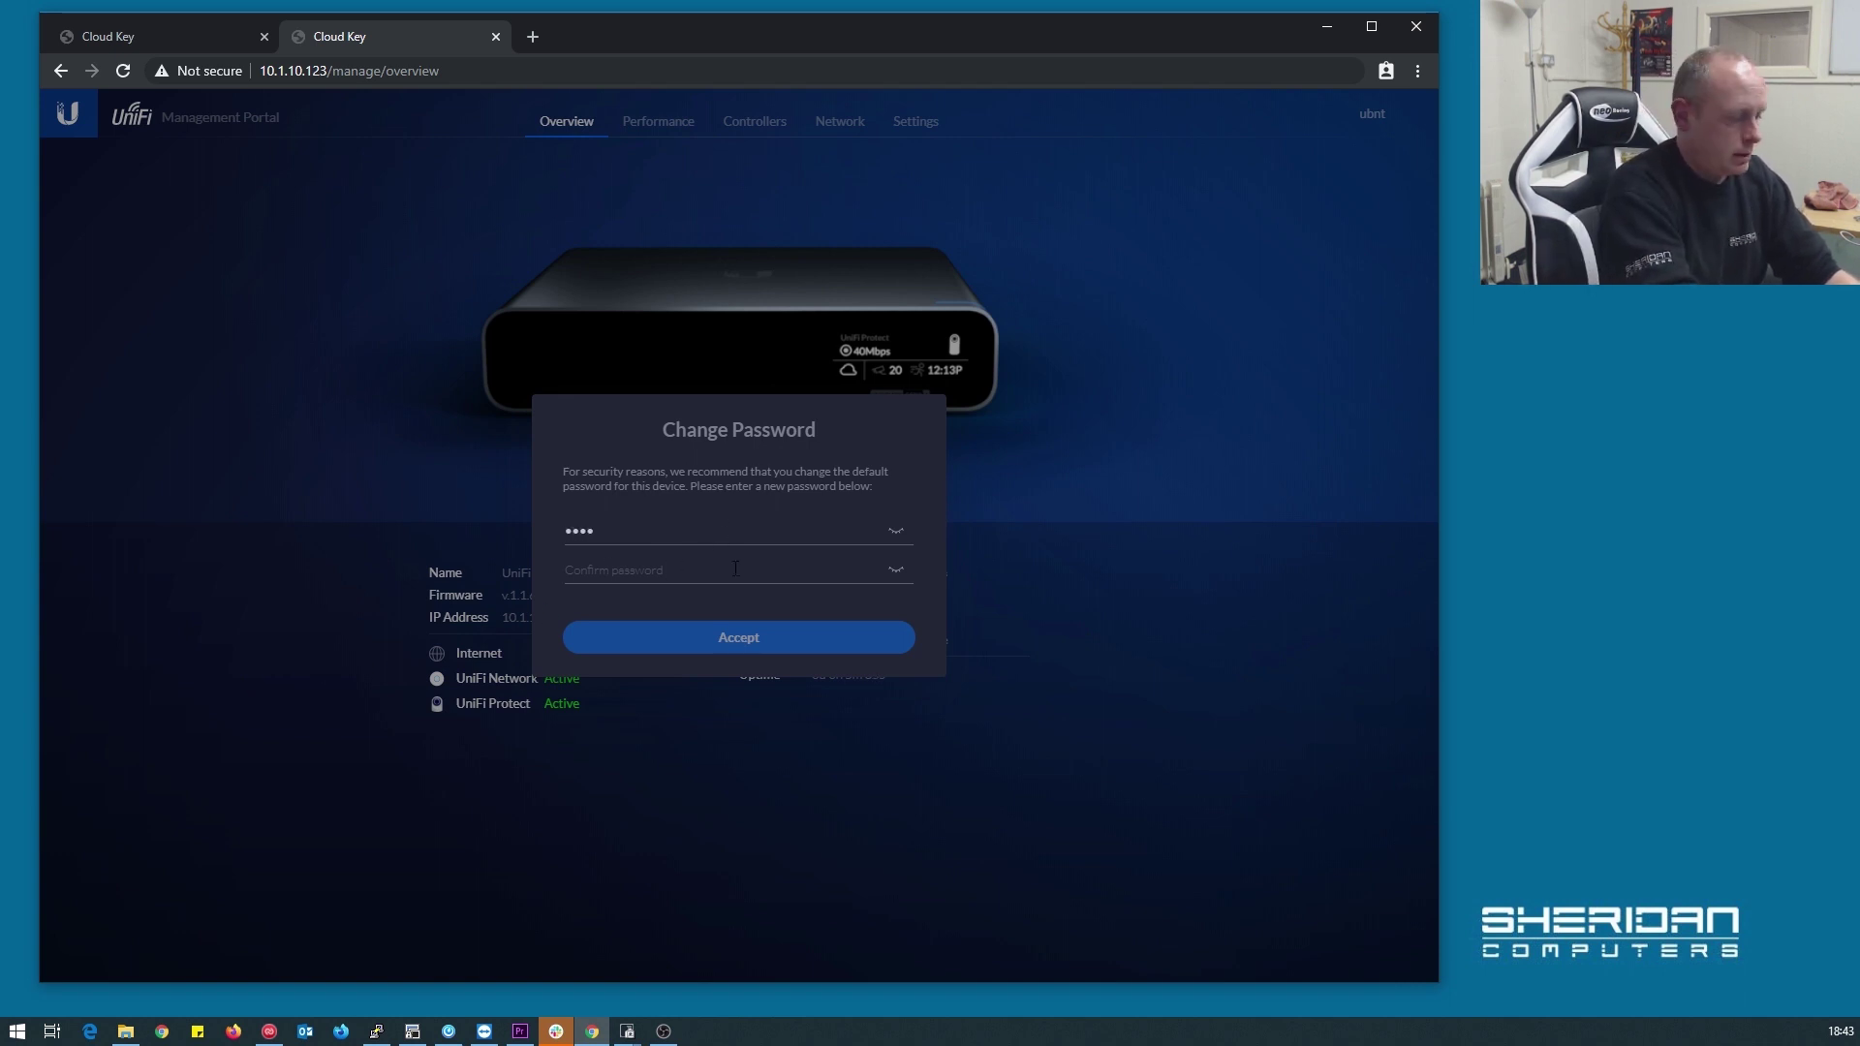
pyautogui.click(735, 569)
pyautogui.write('pa')
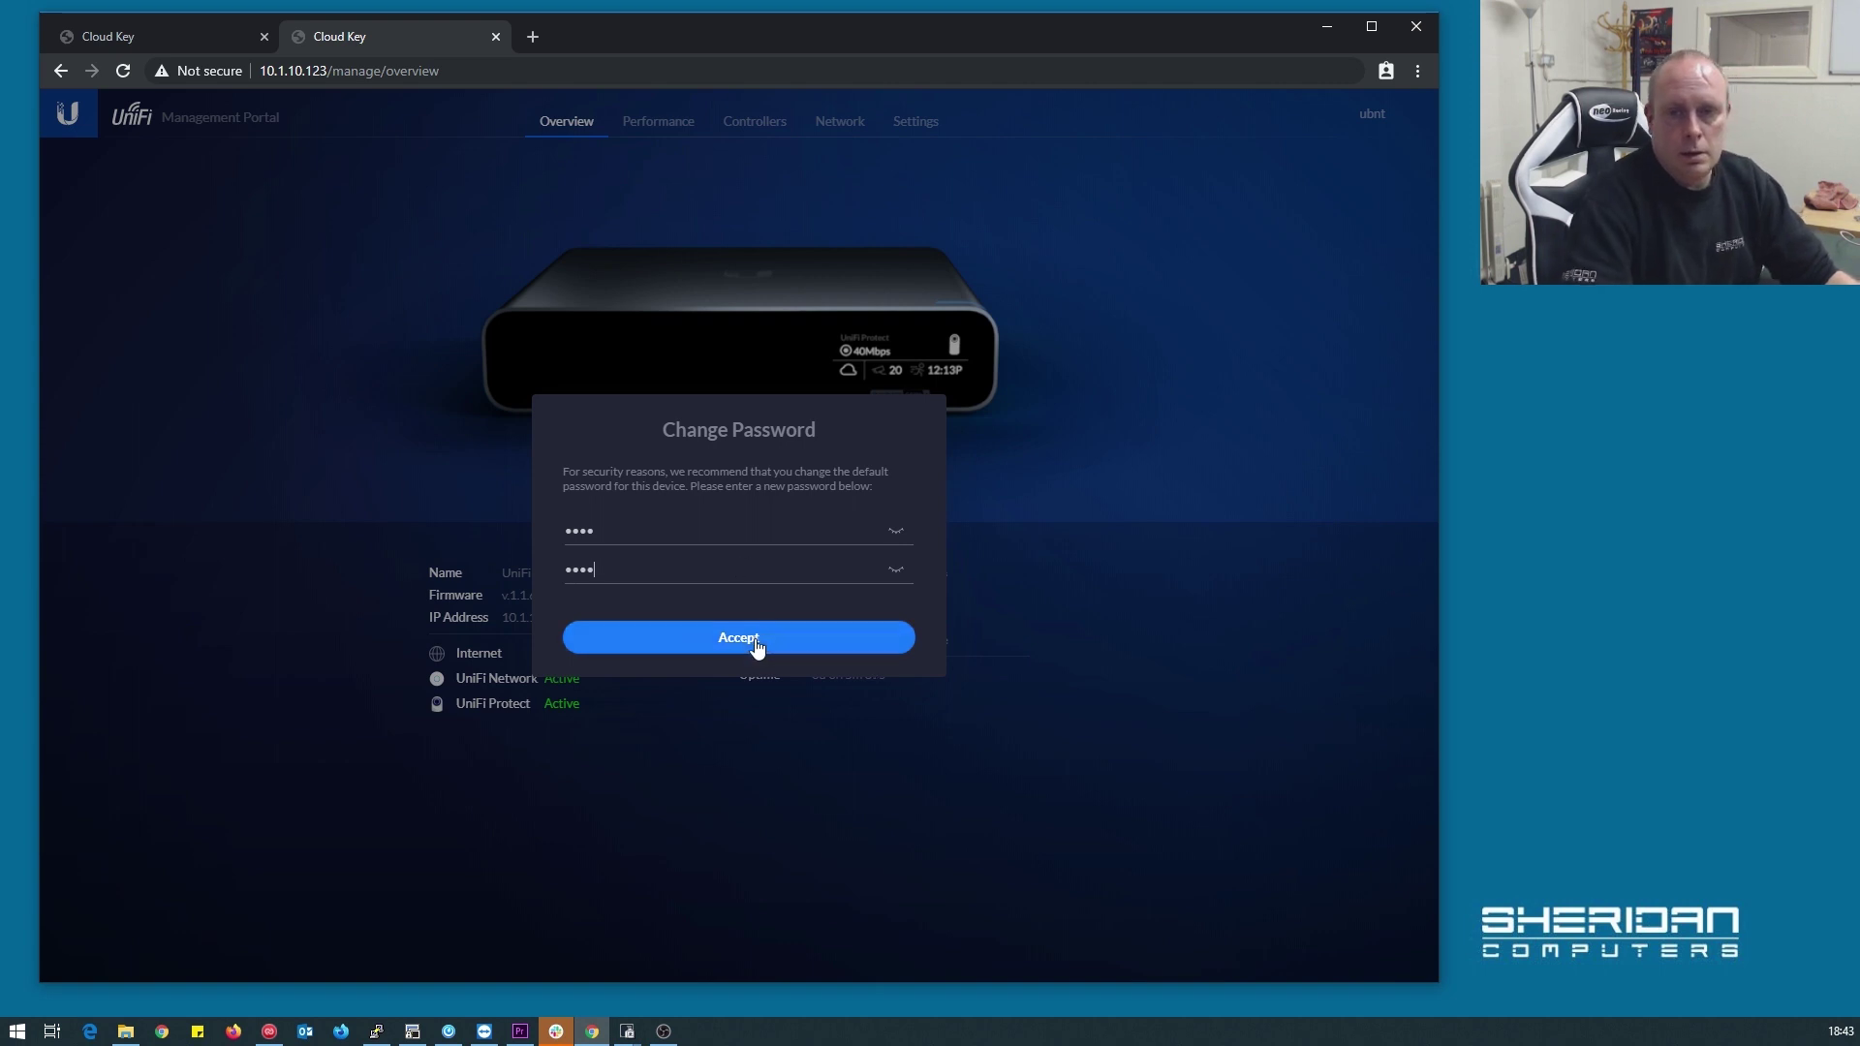
pyautogui.click(755, 646)
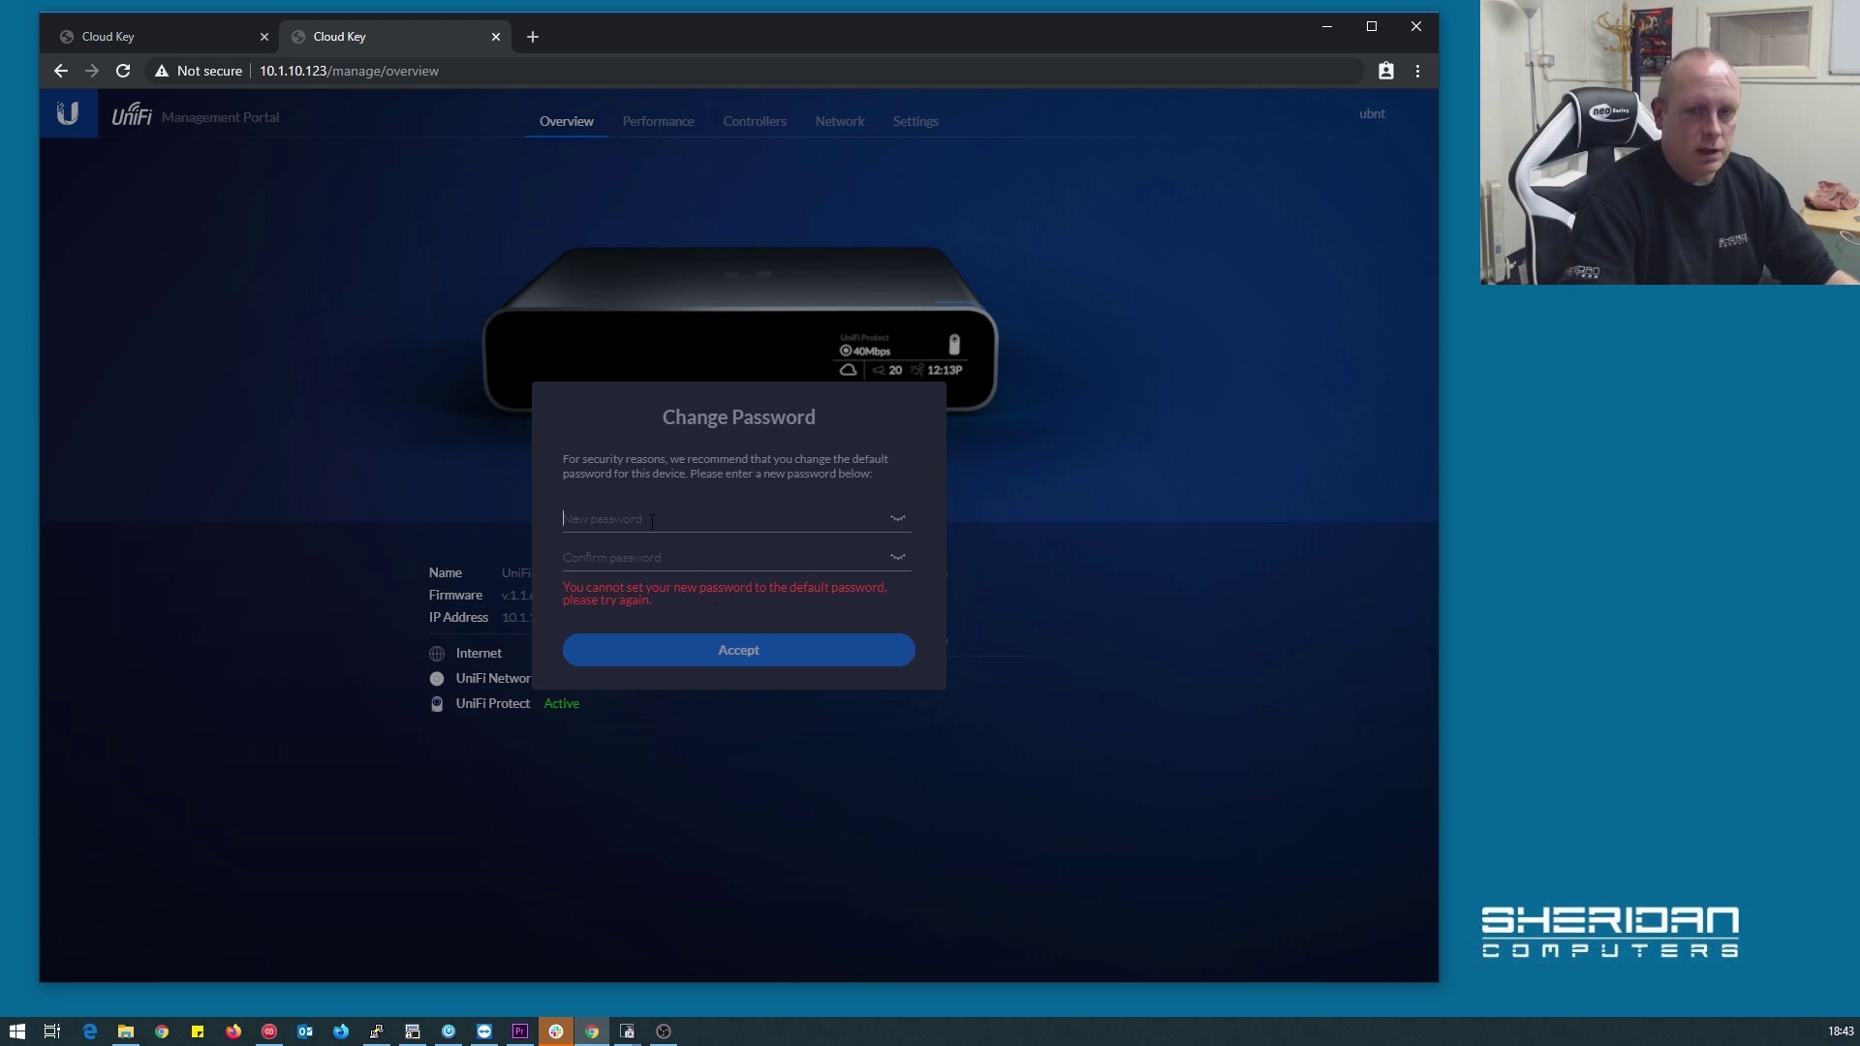
pyautogui.write('p')
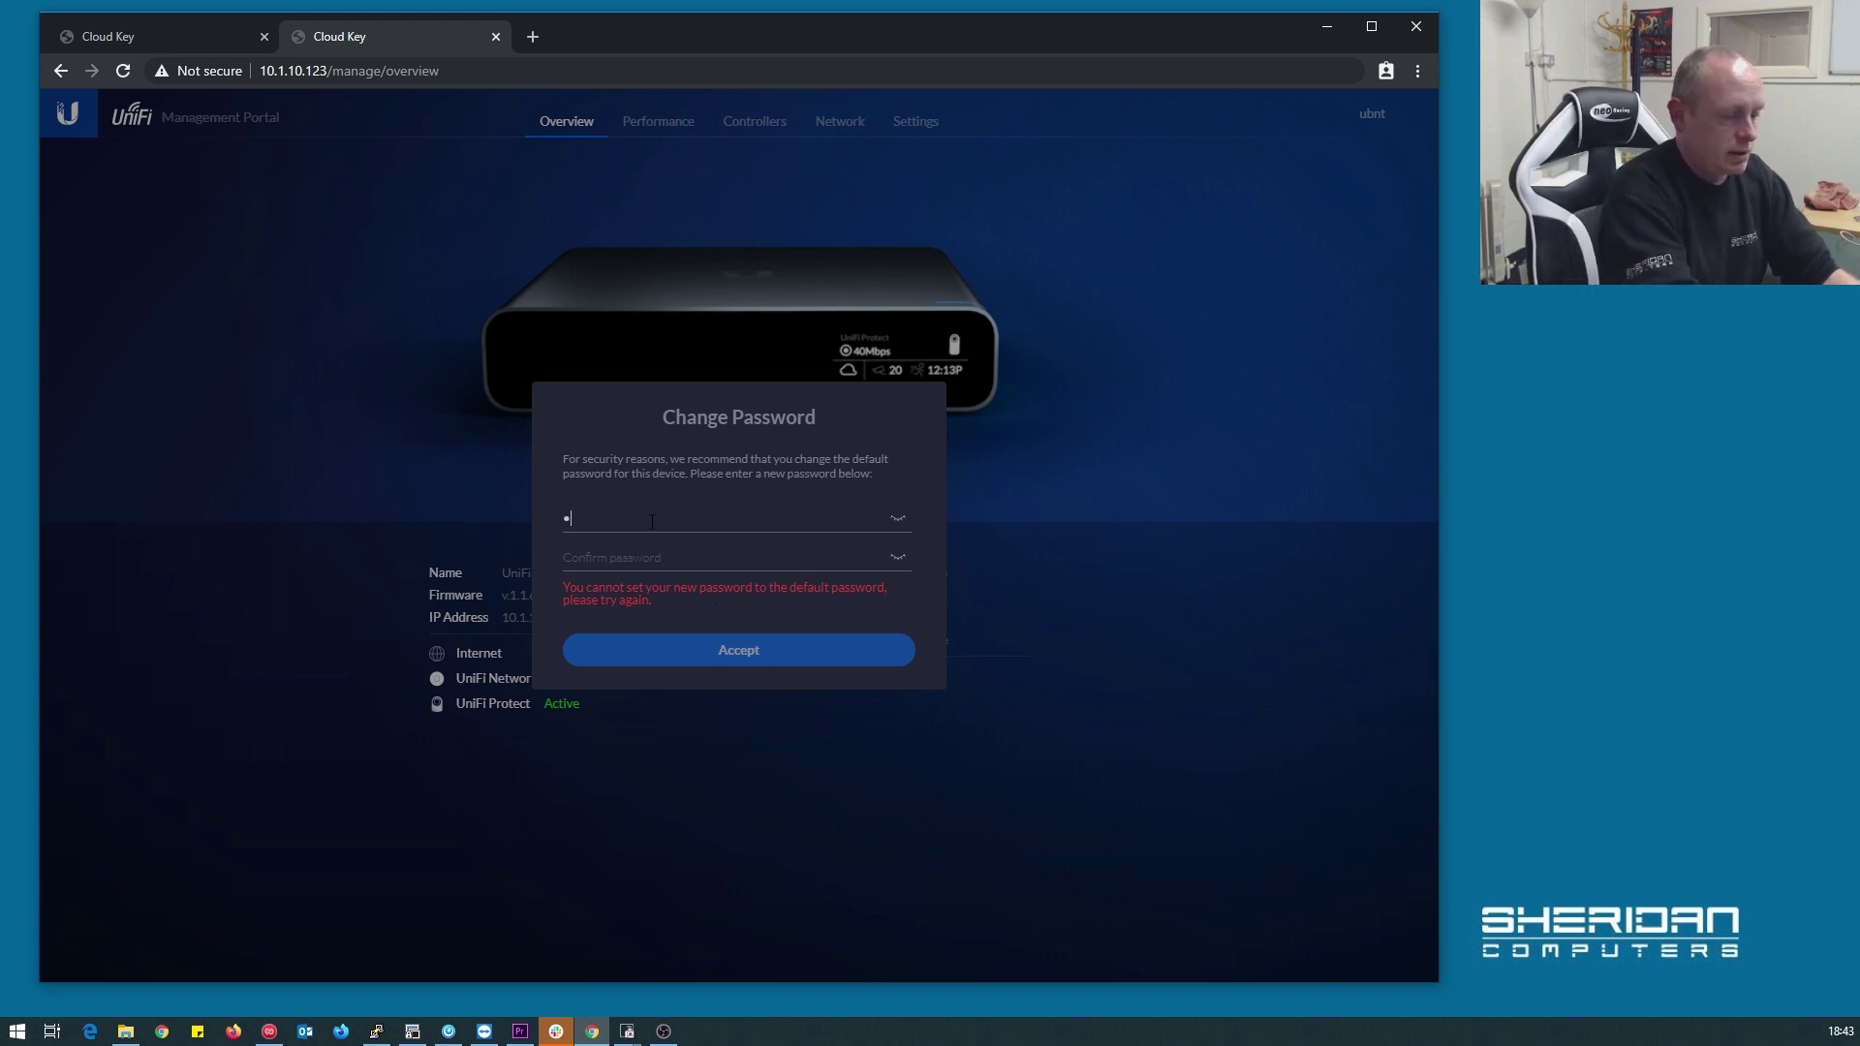
pyautogui.write('asswor')
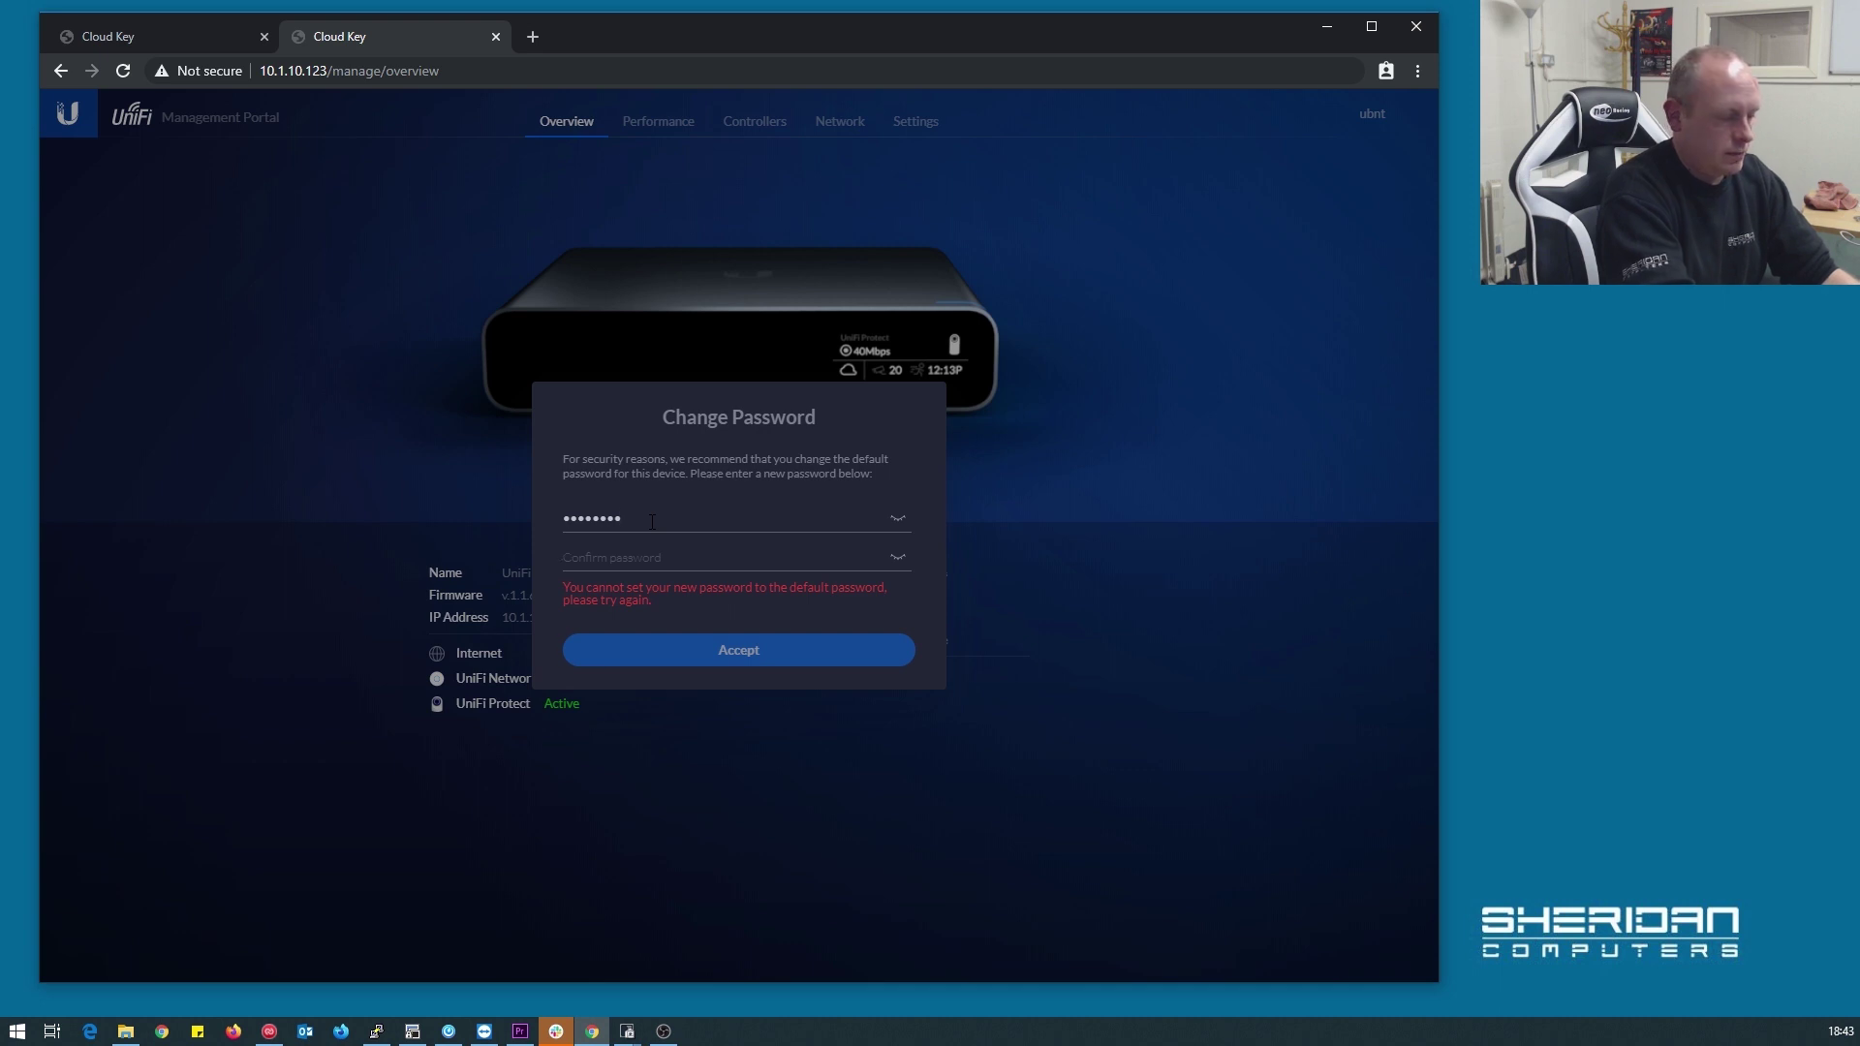
pyautogui.write('password')
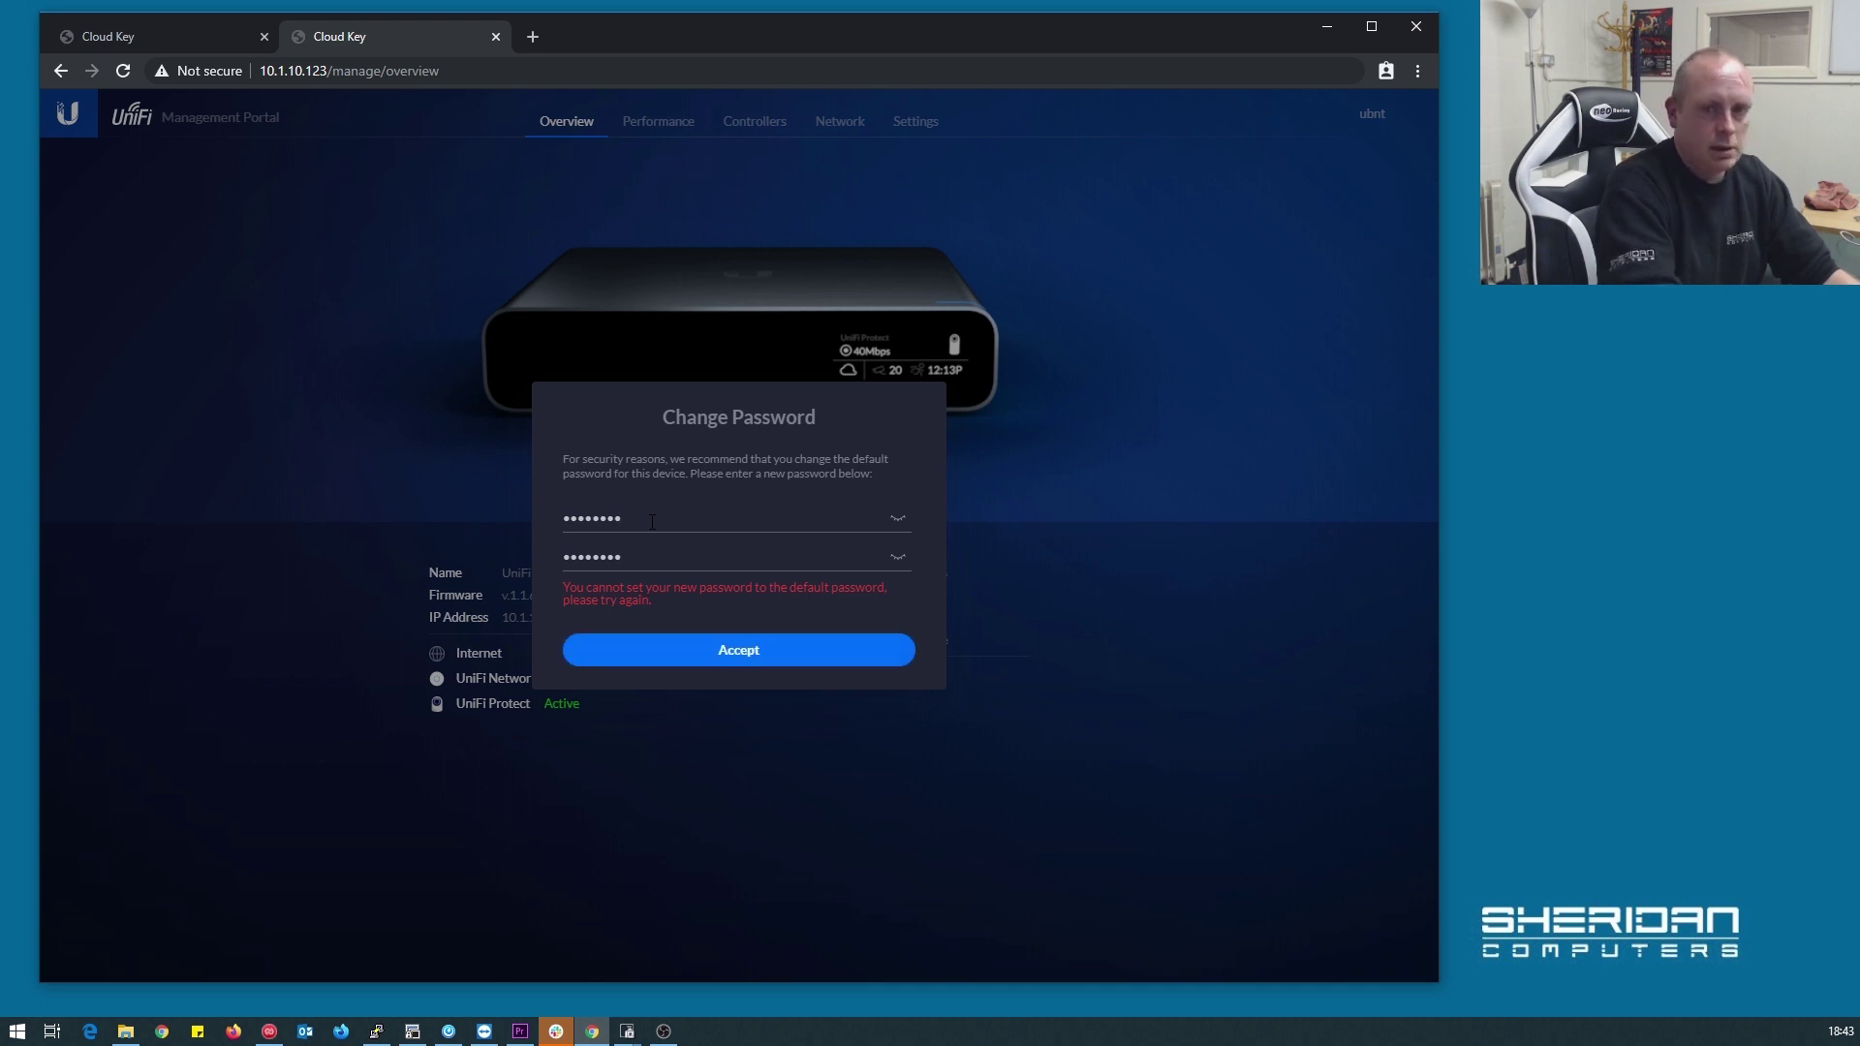
pyautogui.press('Return')
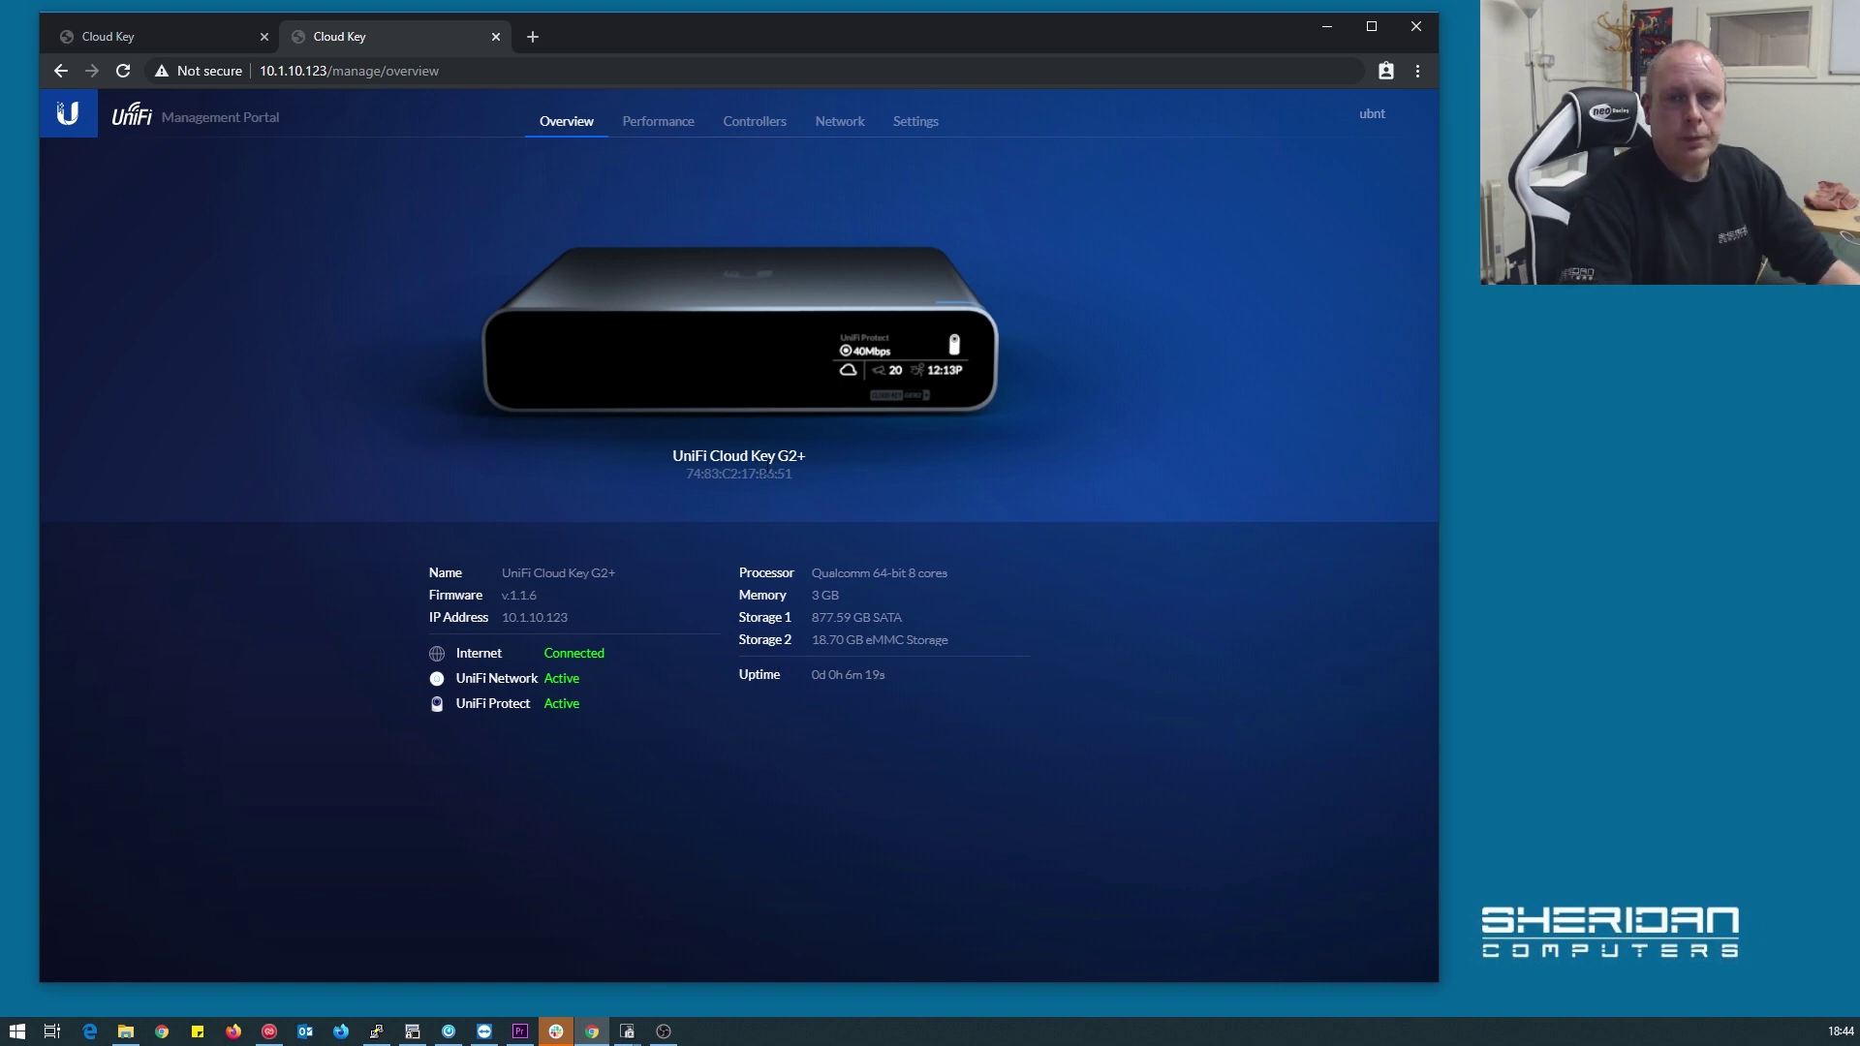
# View the Performance gauges, then the Controllers page showing Network 5.11.50 and Protect 1.11.3 active
pyautogui.click(678, 139)
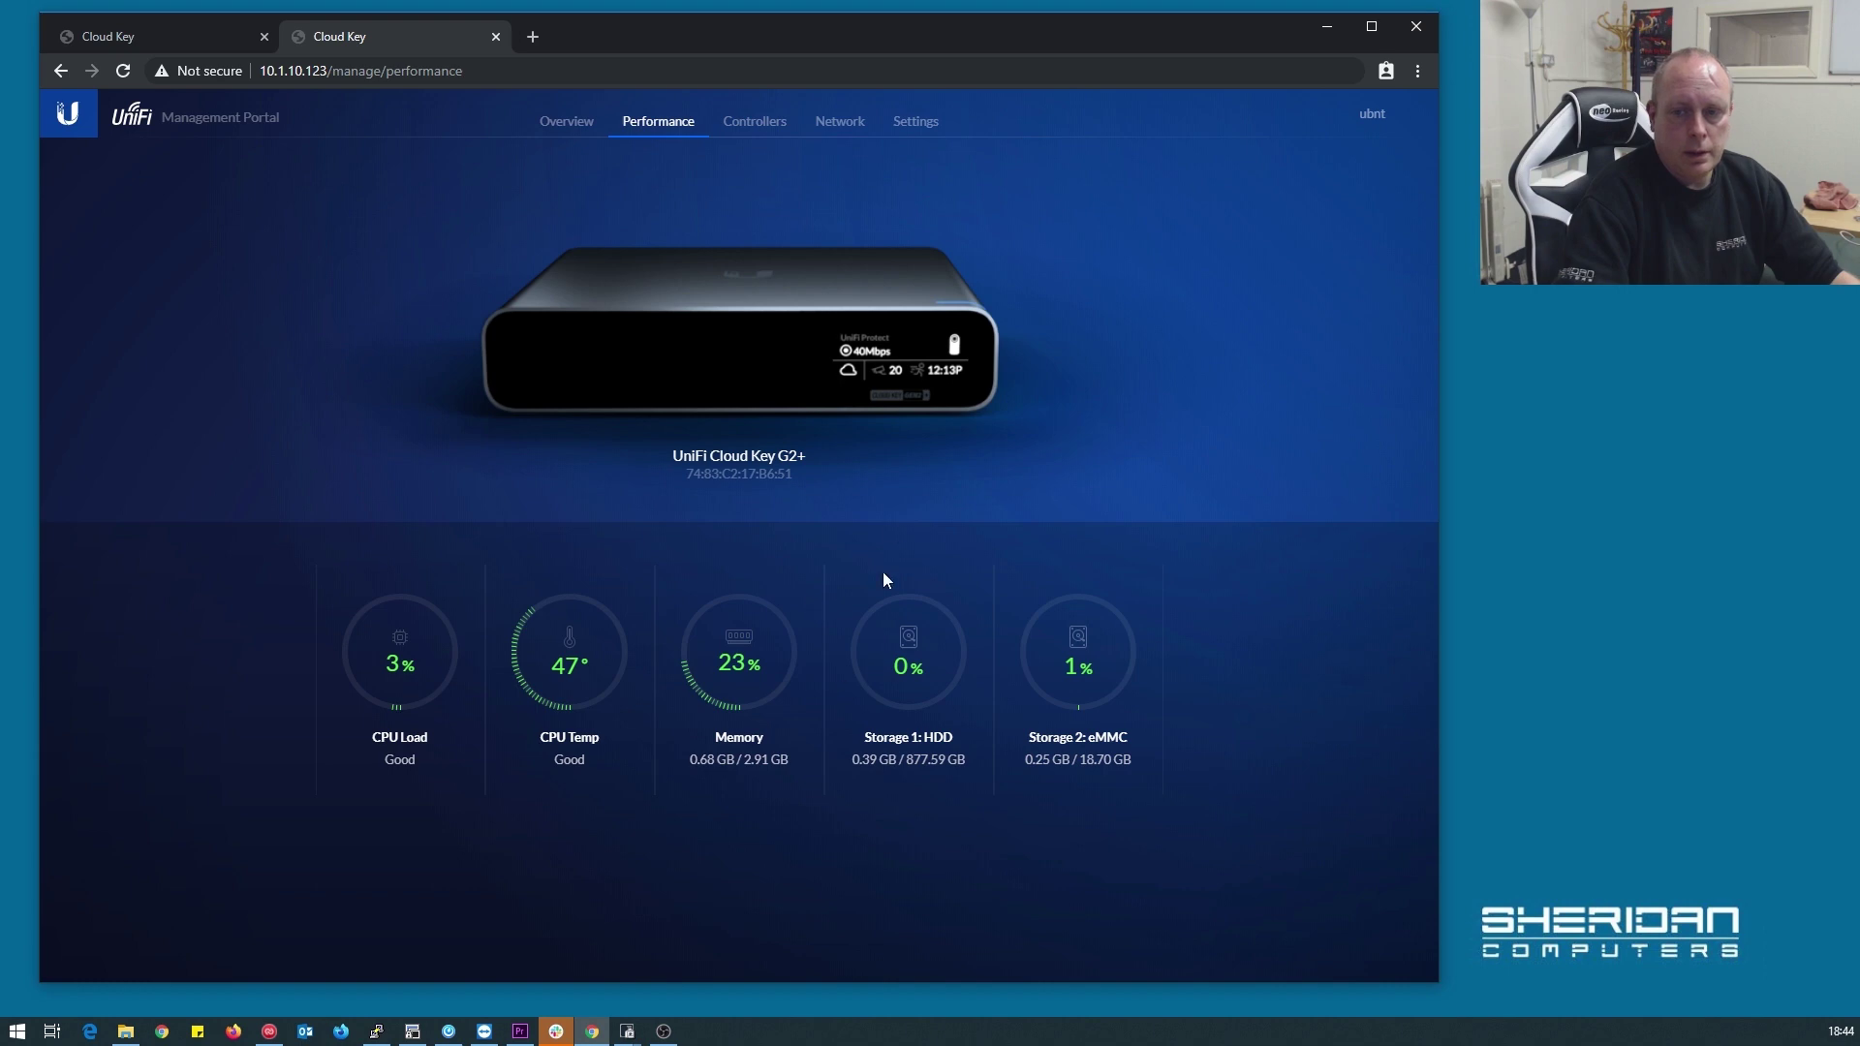
pyautogui.click(751, 126)
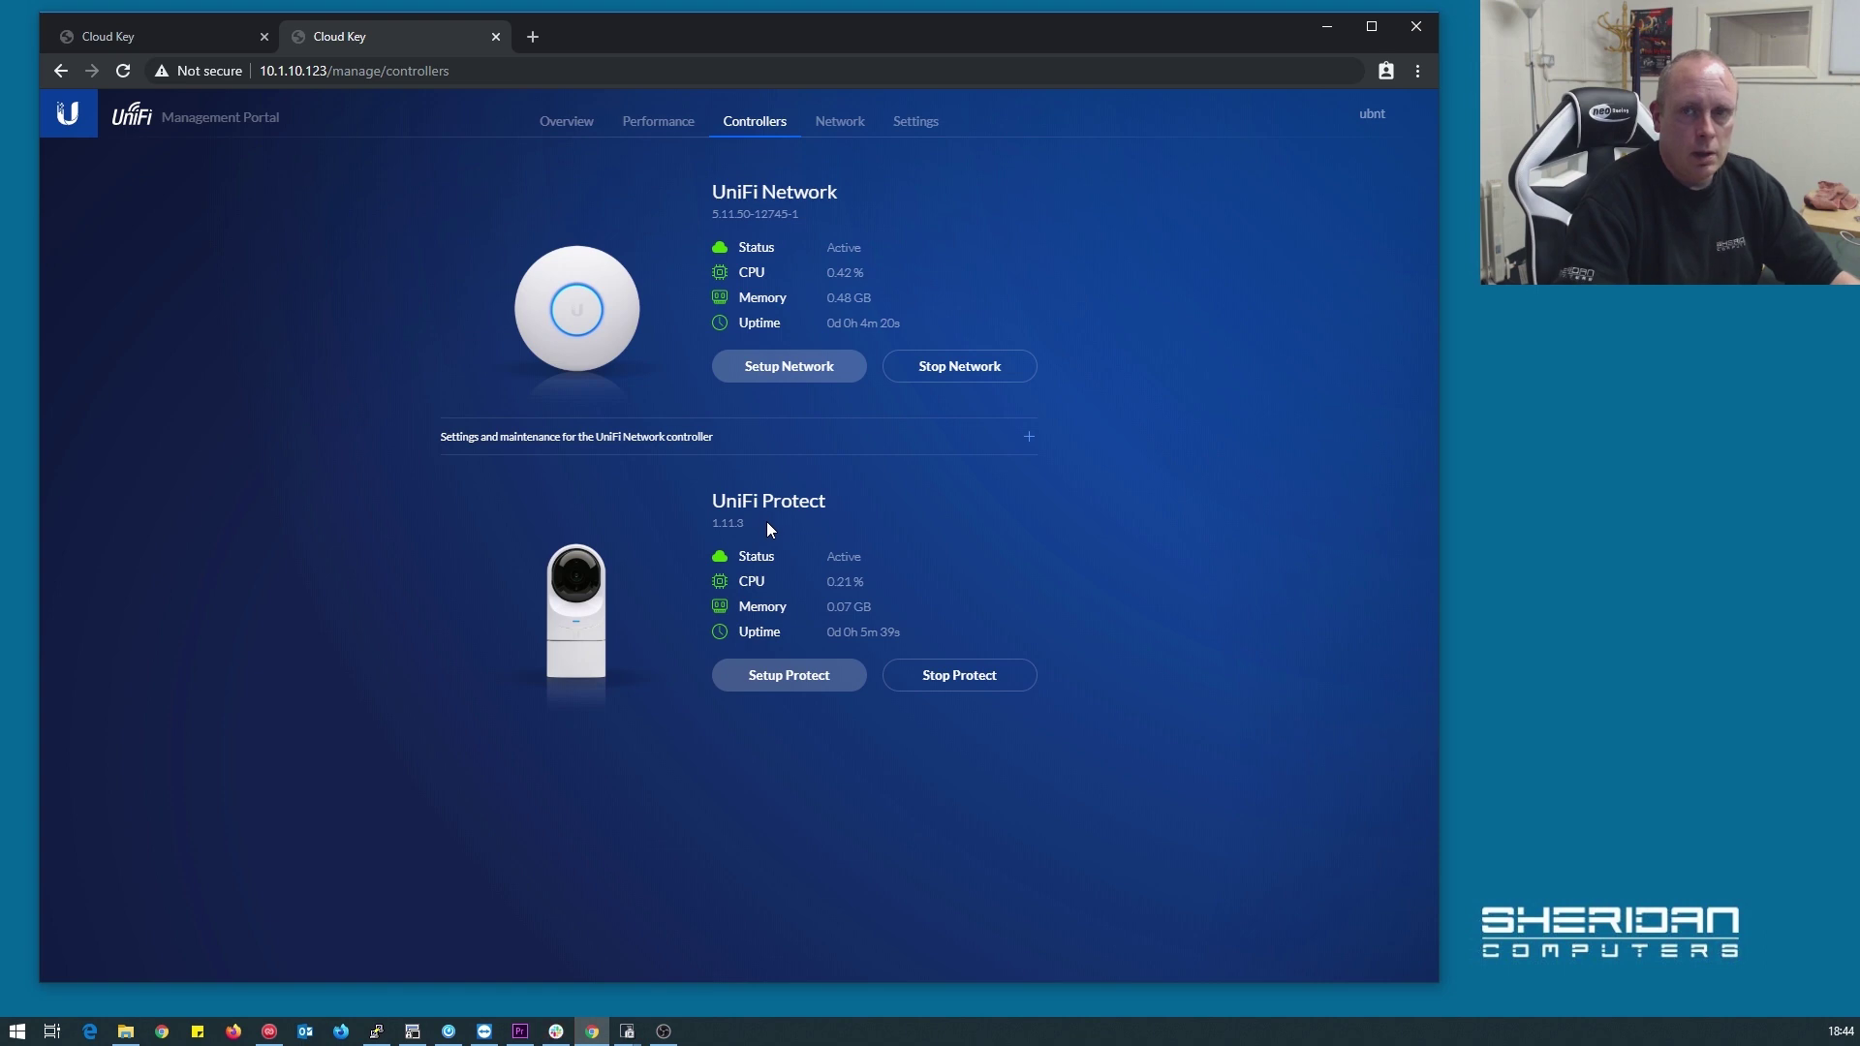
# On the Network page, expand Advanced Configuration and switch IP Configuration to Static, then back to DHCP
pyautogui.click(841, 124)
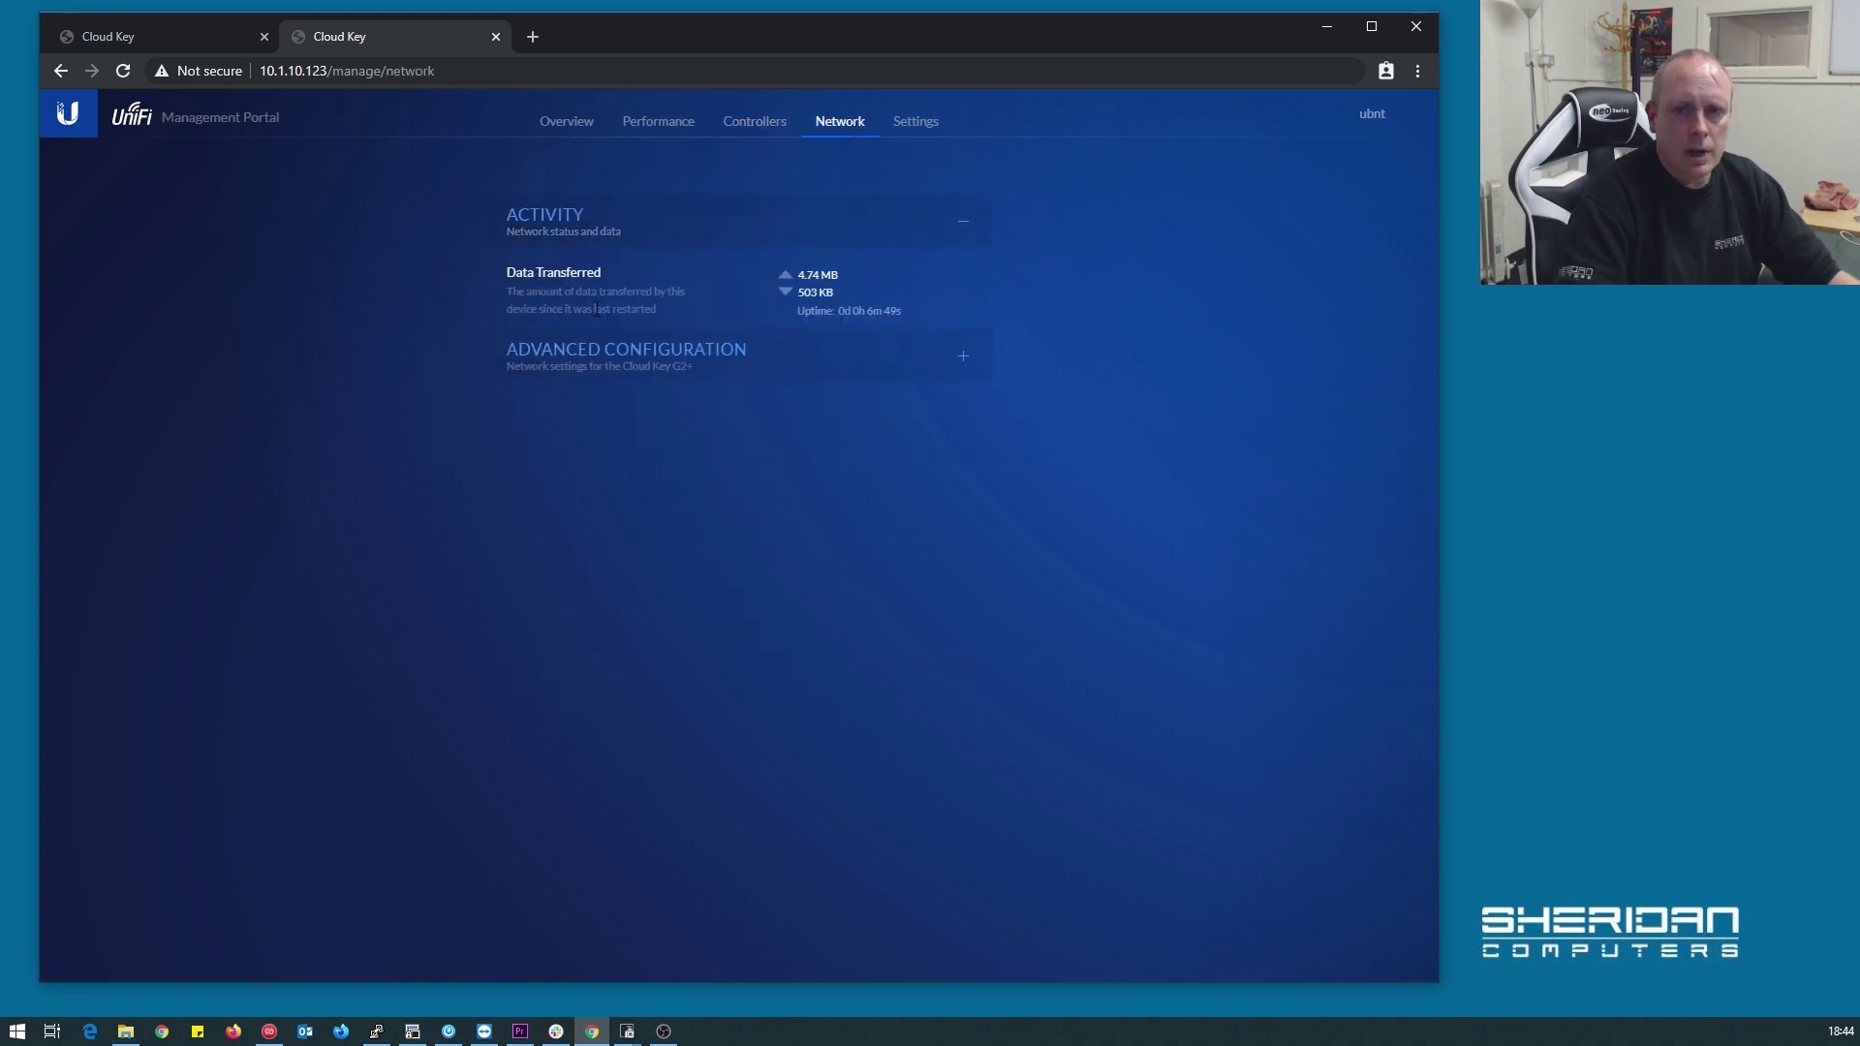
pyautogui.click(613, 361)
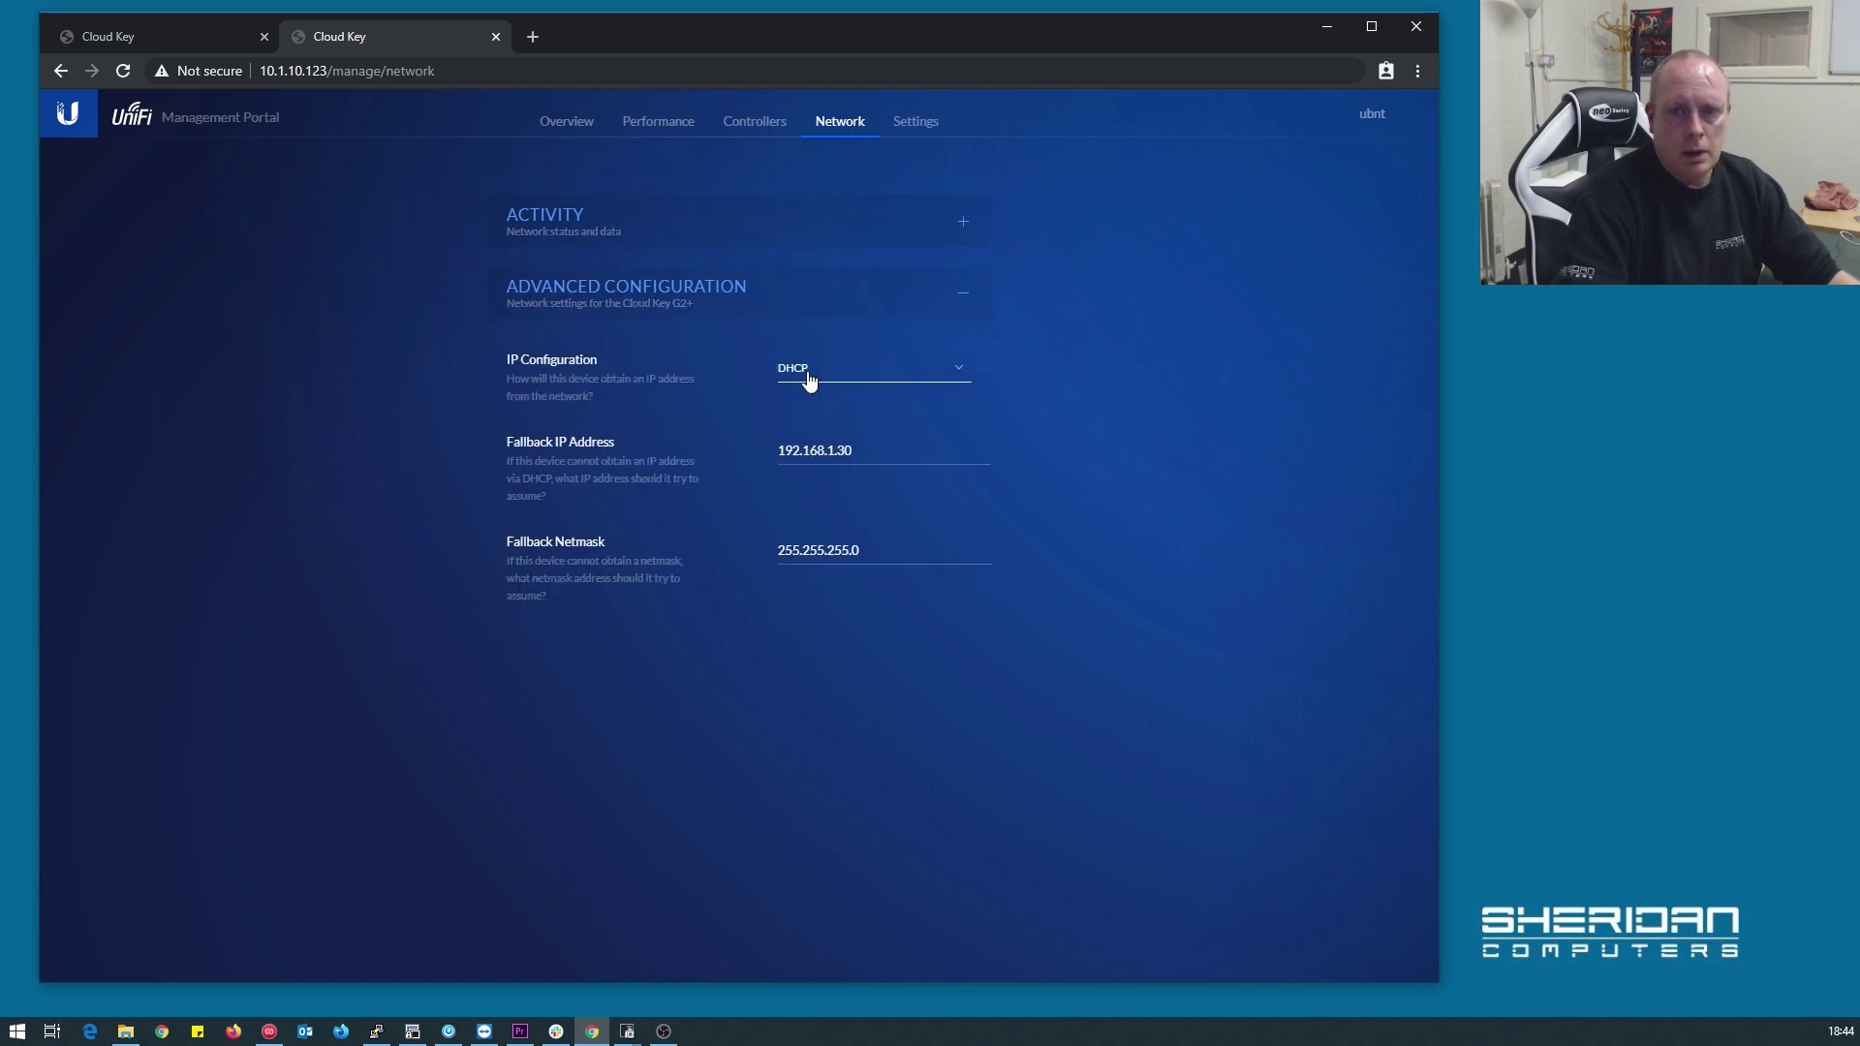
pyautogui.click(961, 370)
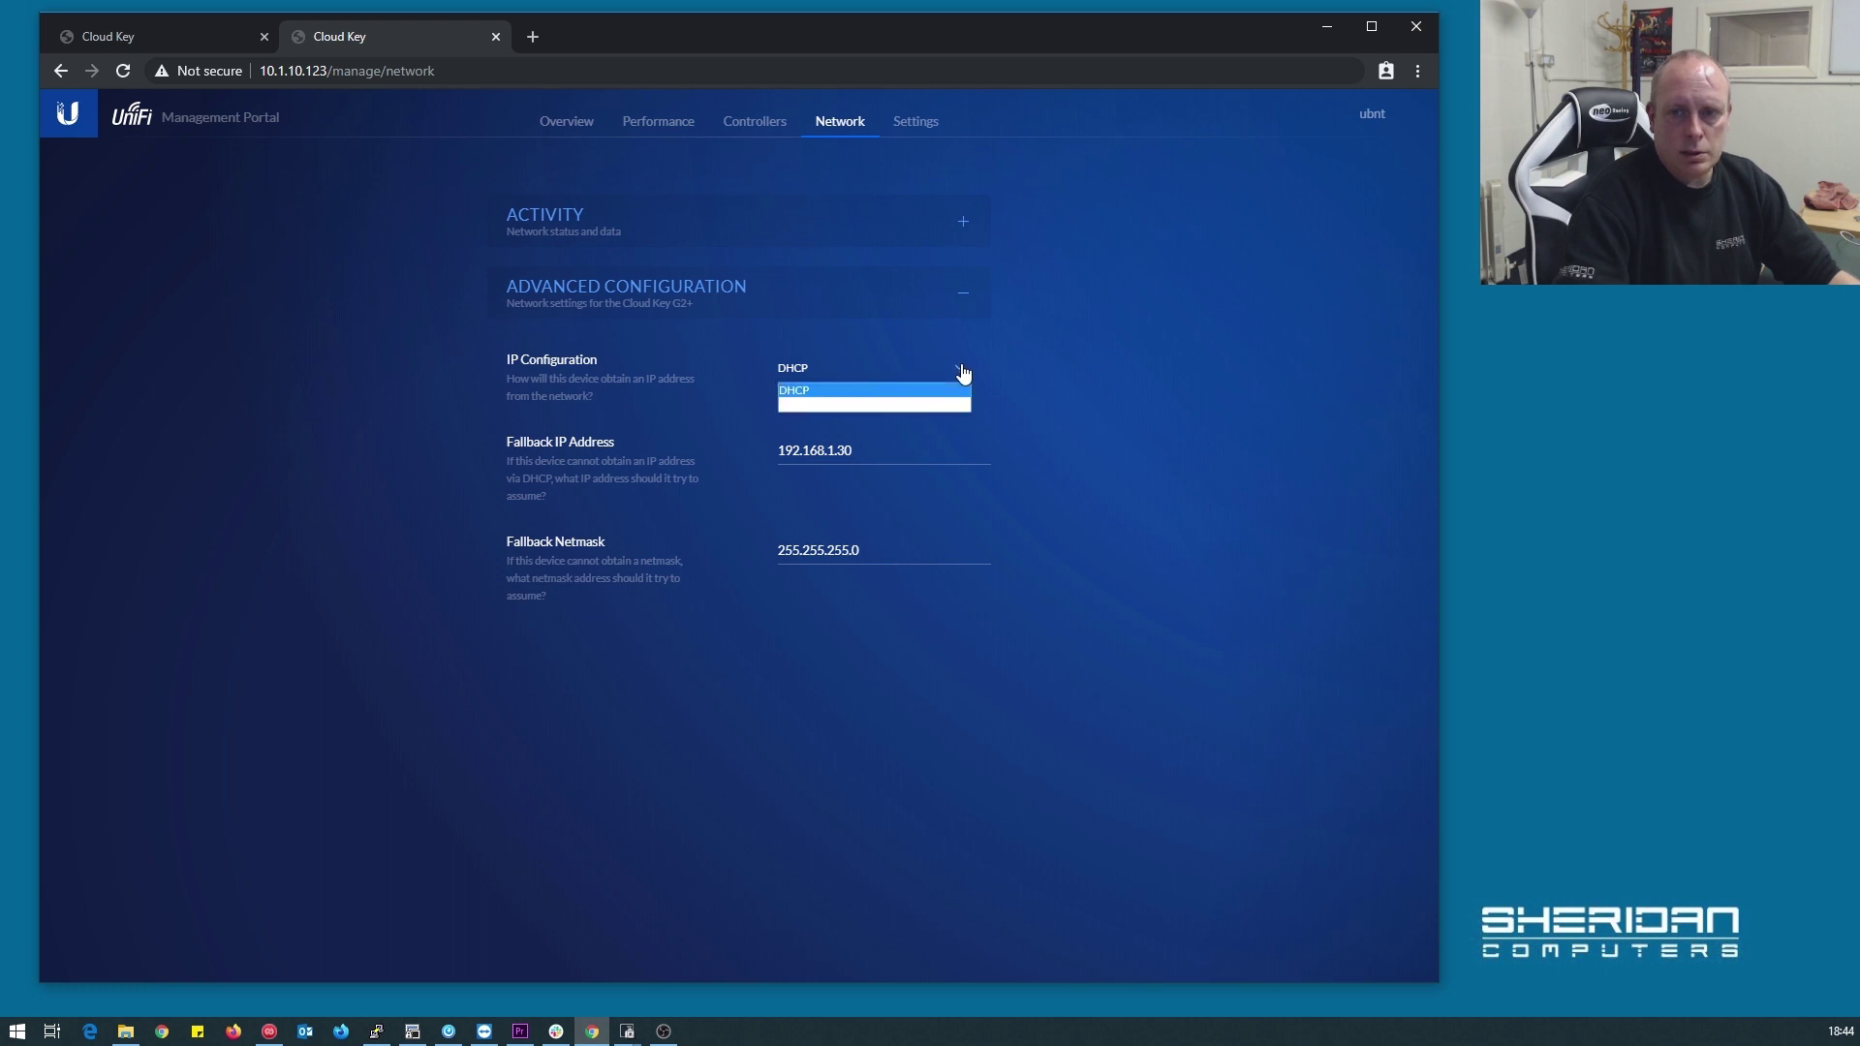
pyautogui.click(904, 404)
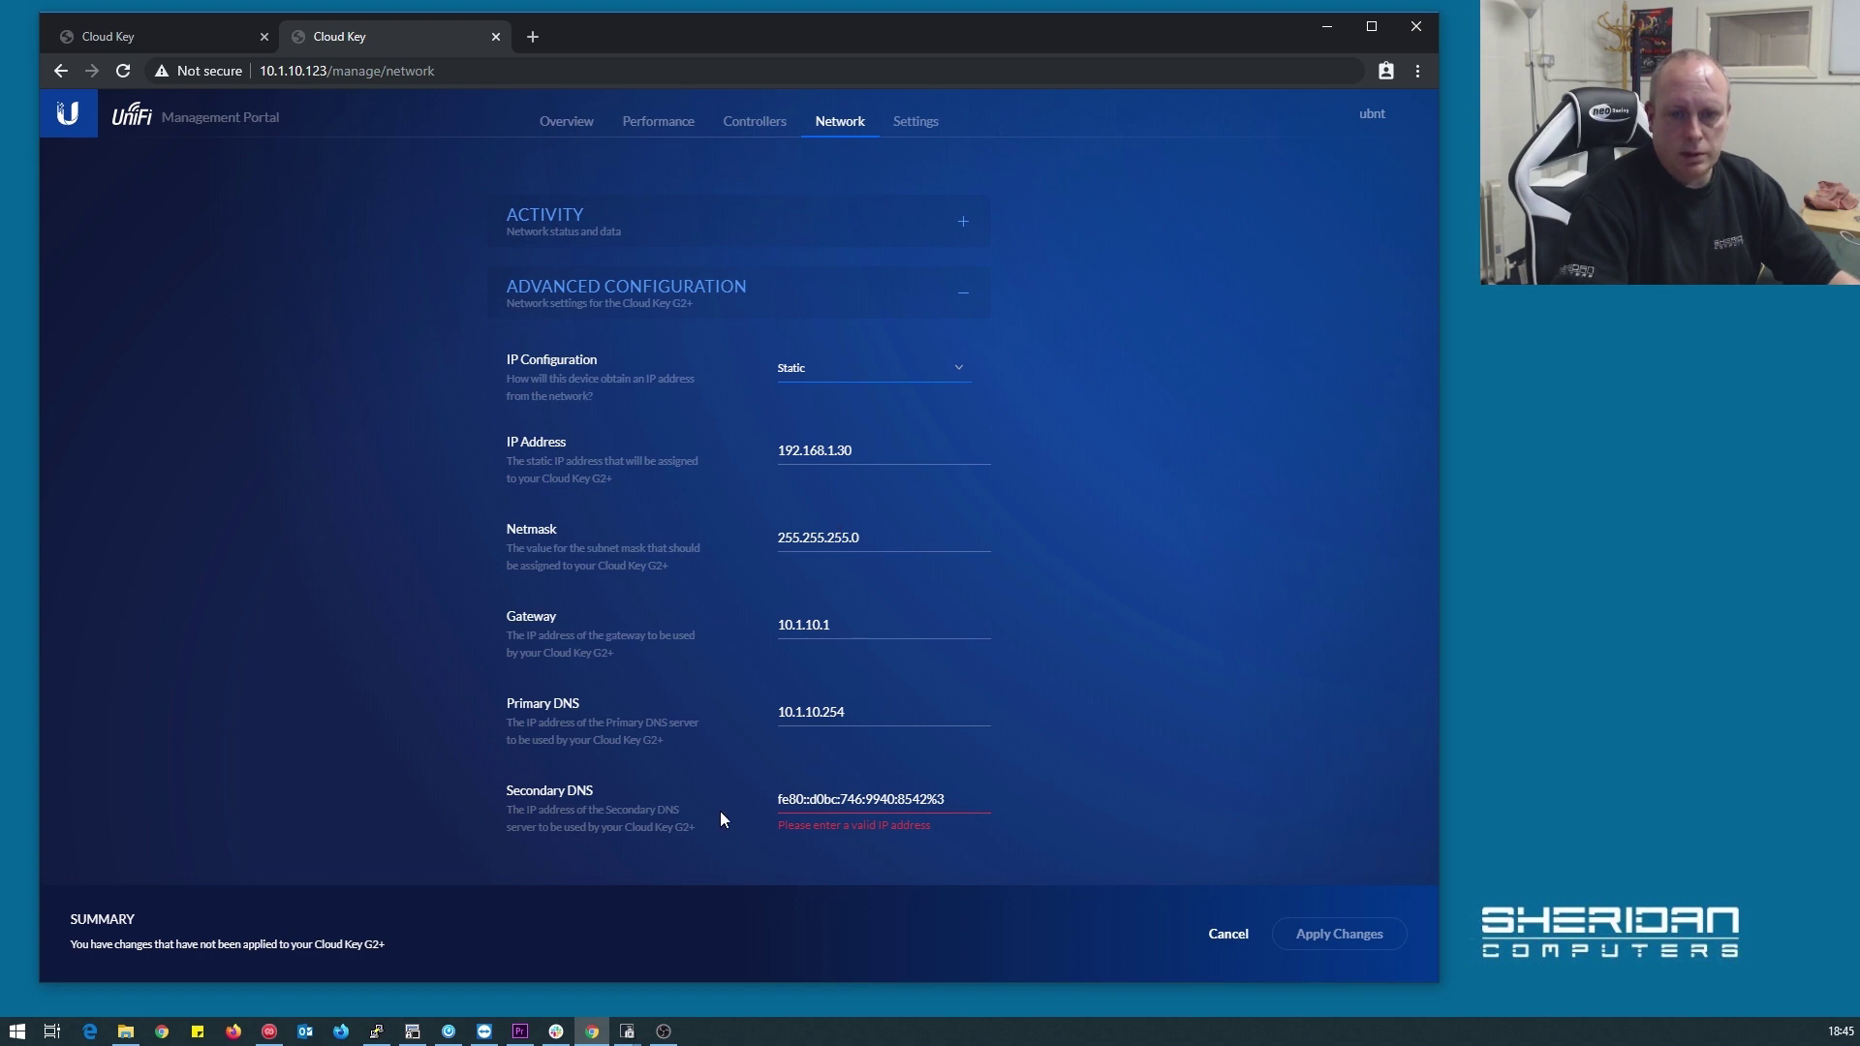
pyautogui.click(959, 378)
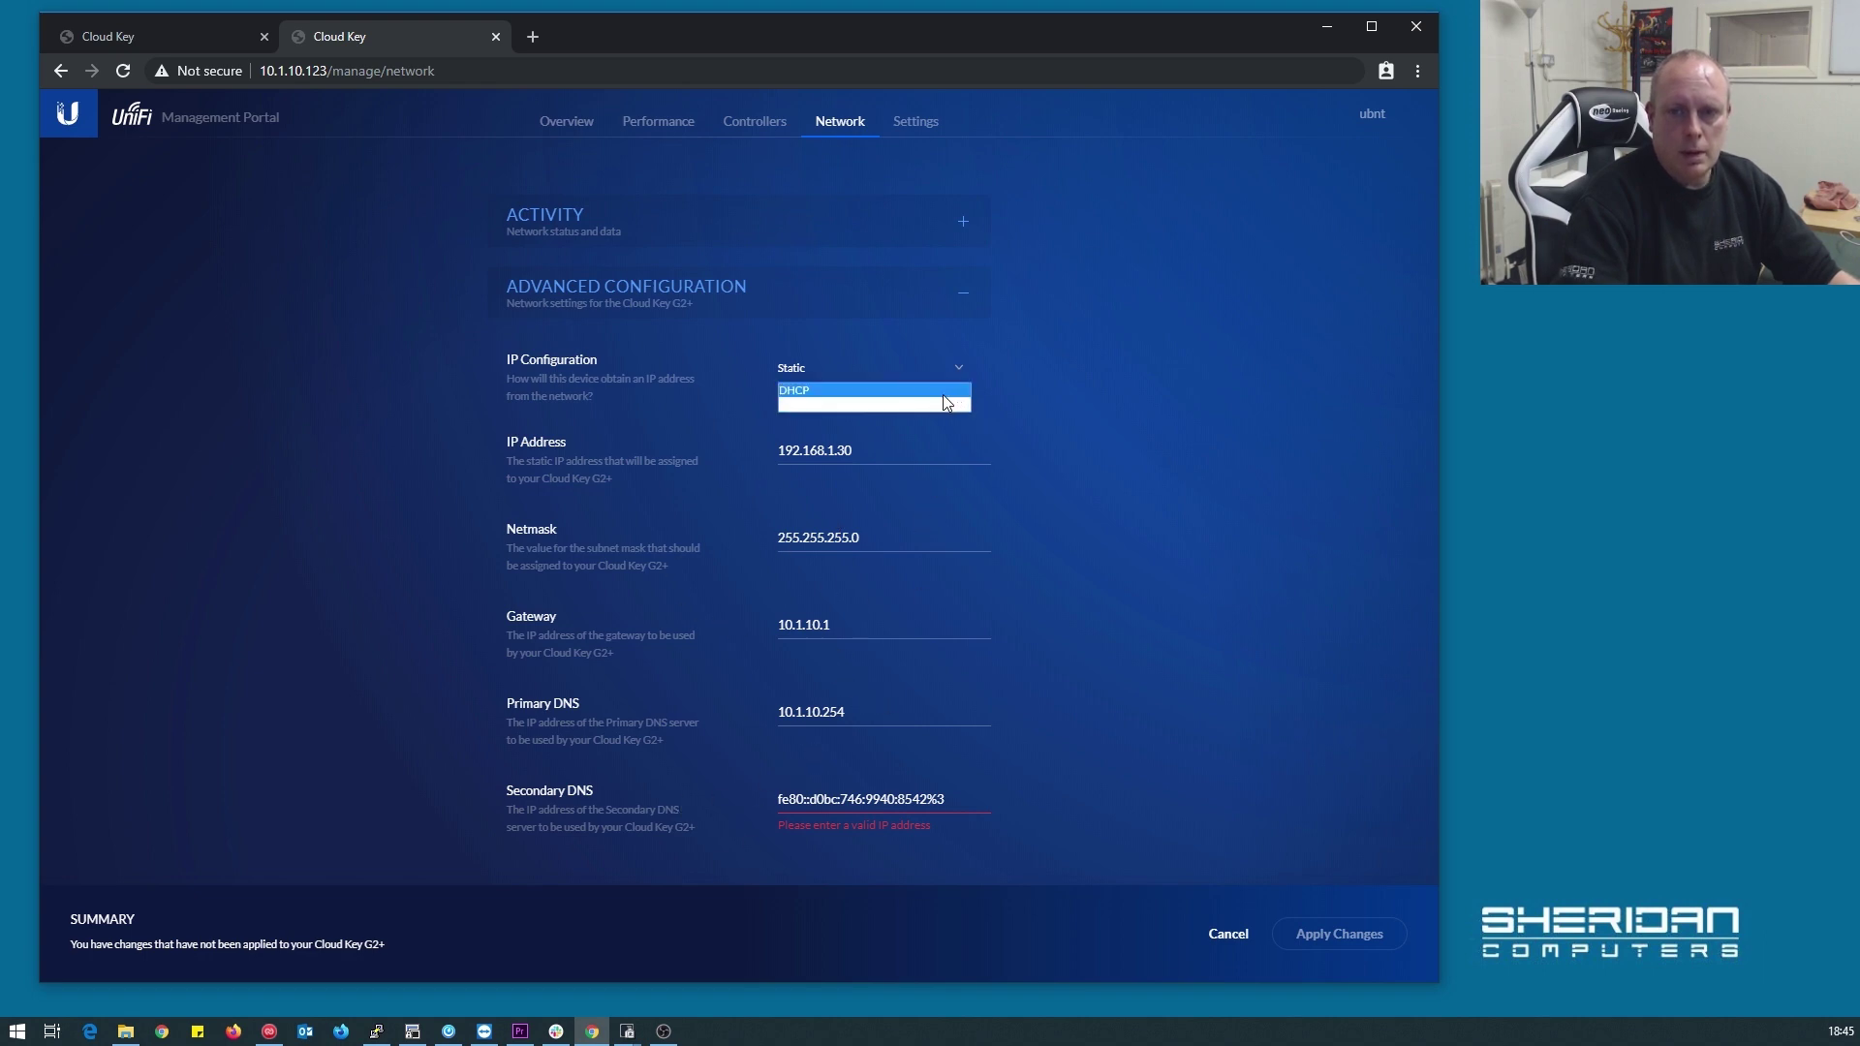
pyautogui.click(938, 388)
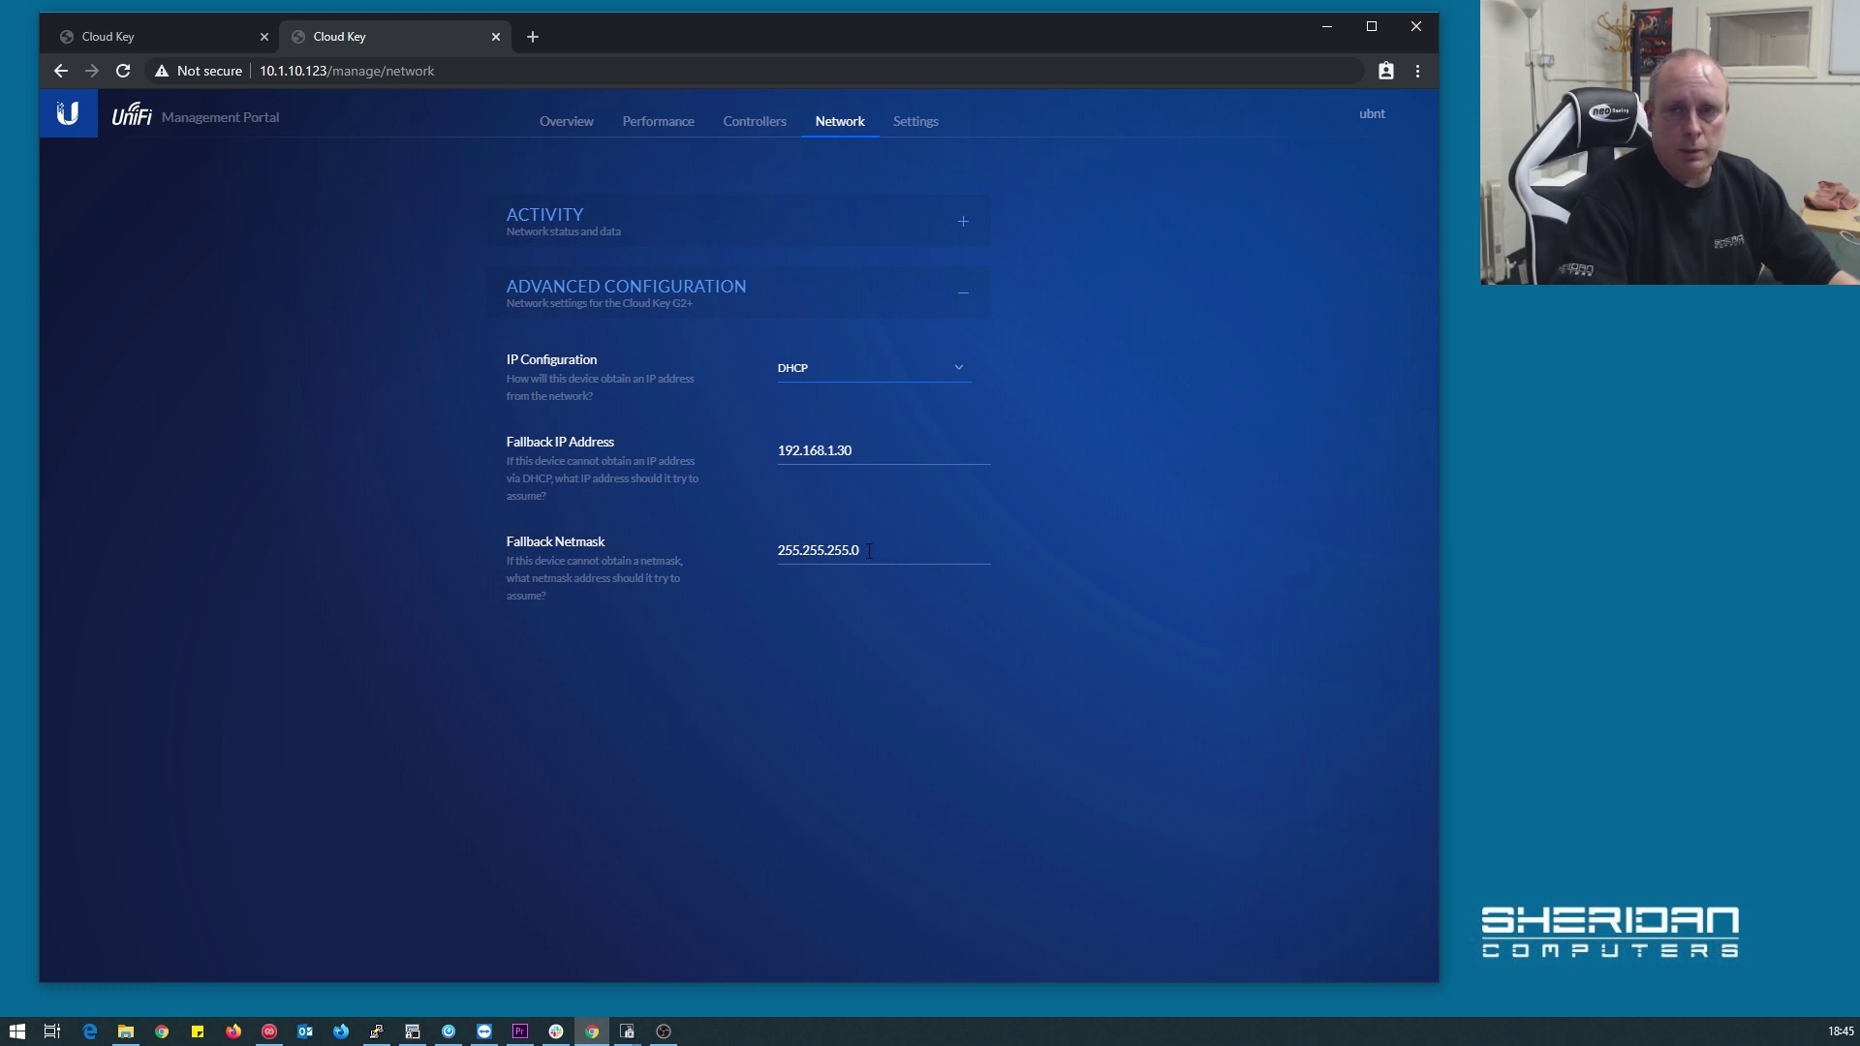
# In Settings, set the timezone to Europe/London, apply the change, and expand the Hardware section
pyautogui.click(917, 125)
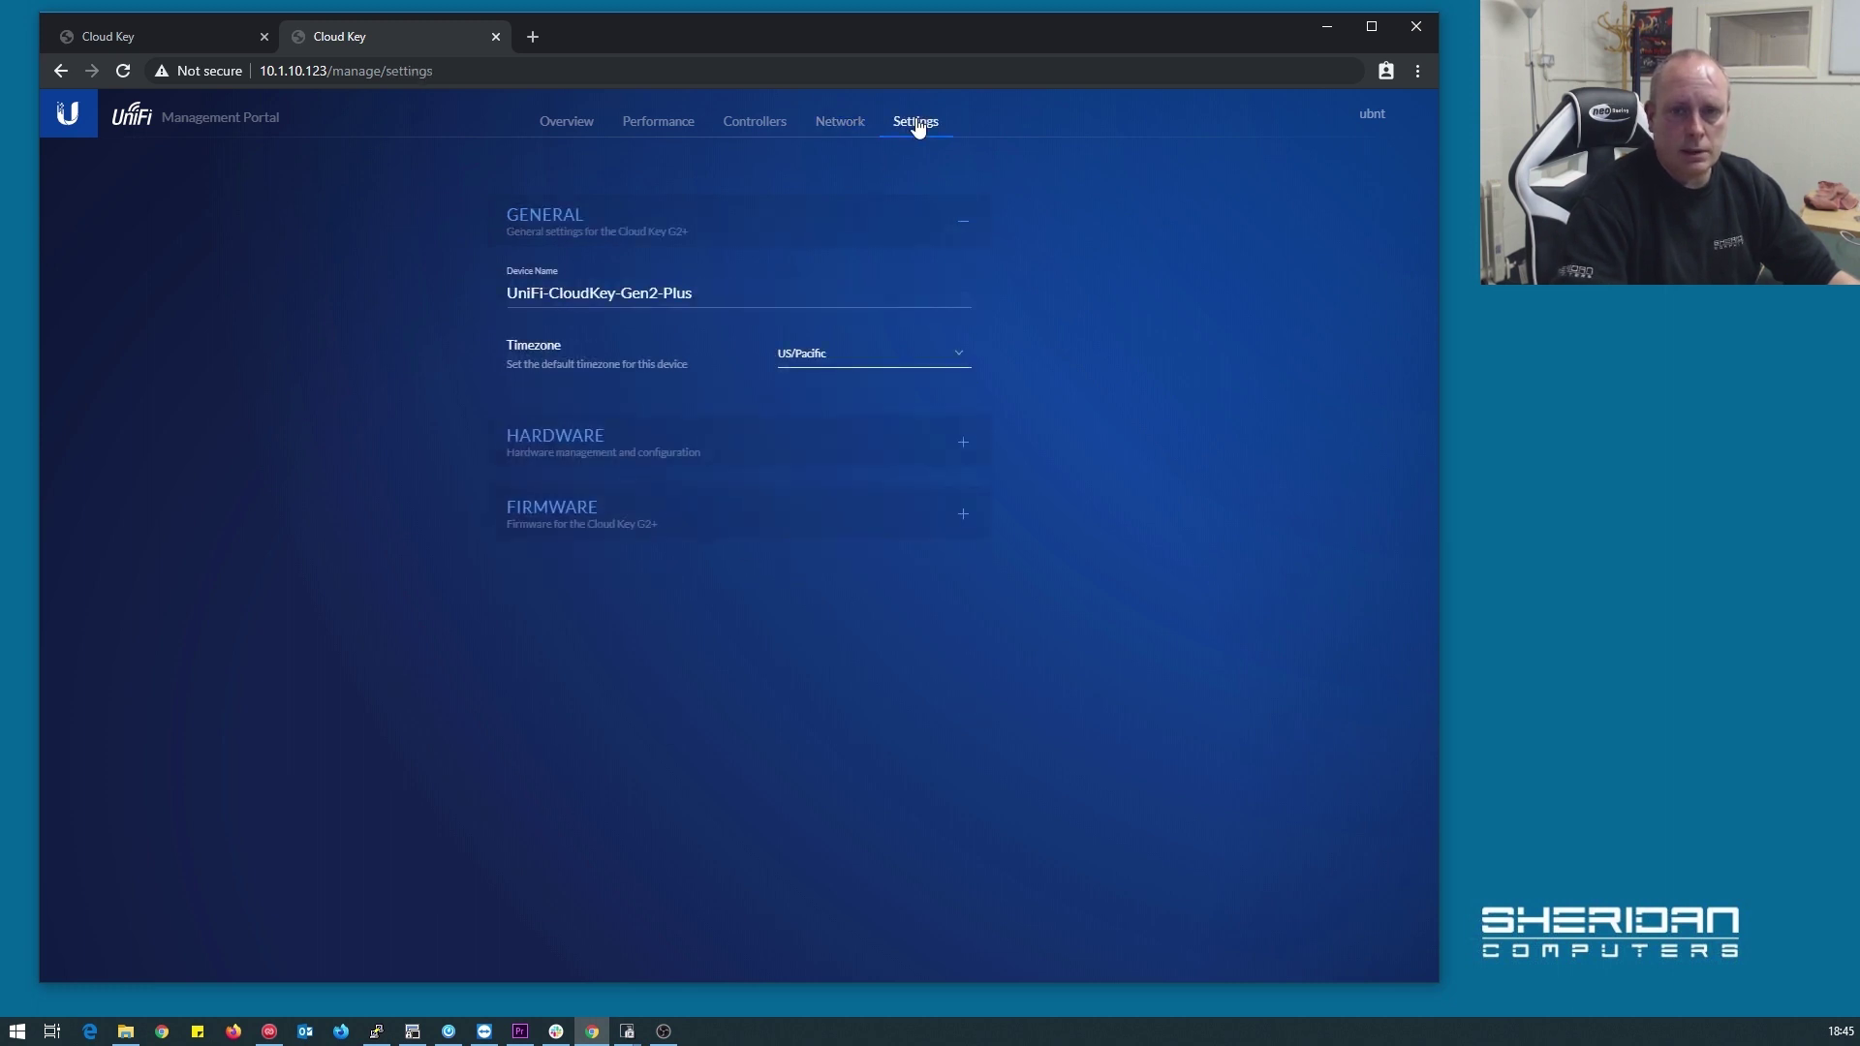
pyautogui.click(910, 356)
pyautogui.scroll(20, 920, 463)
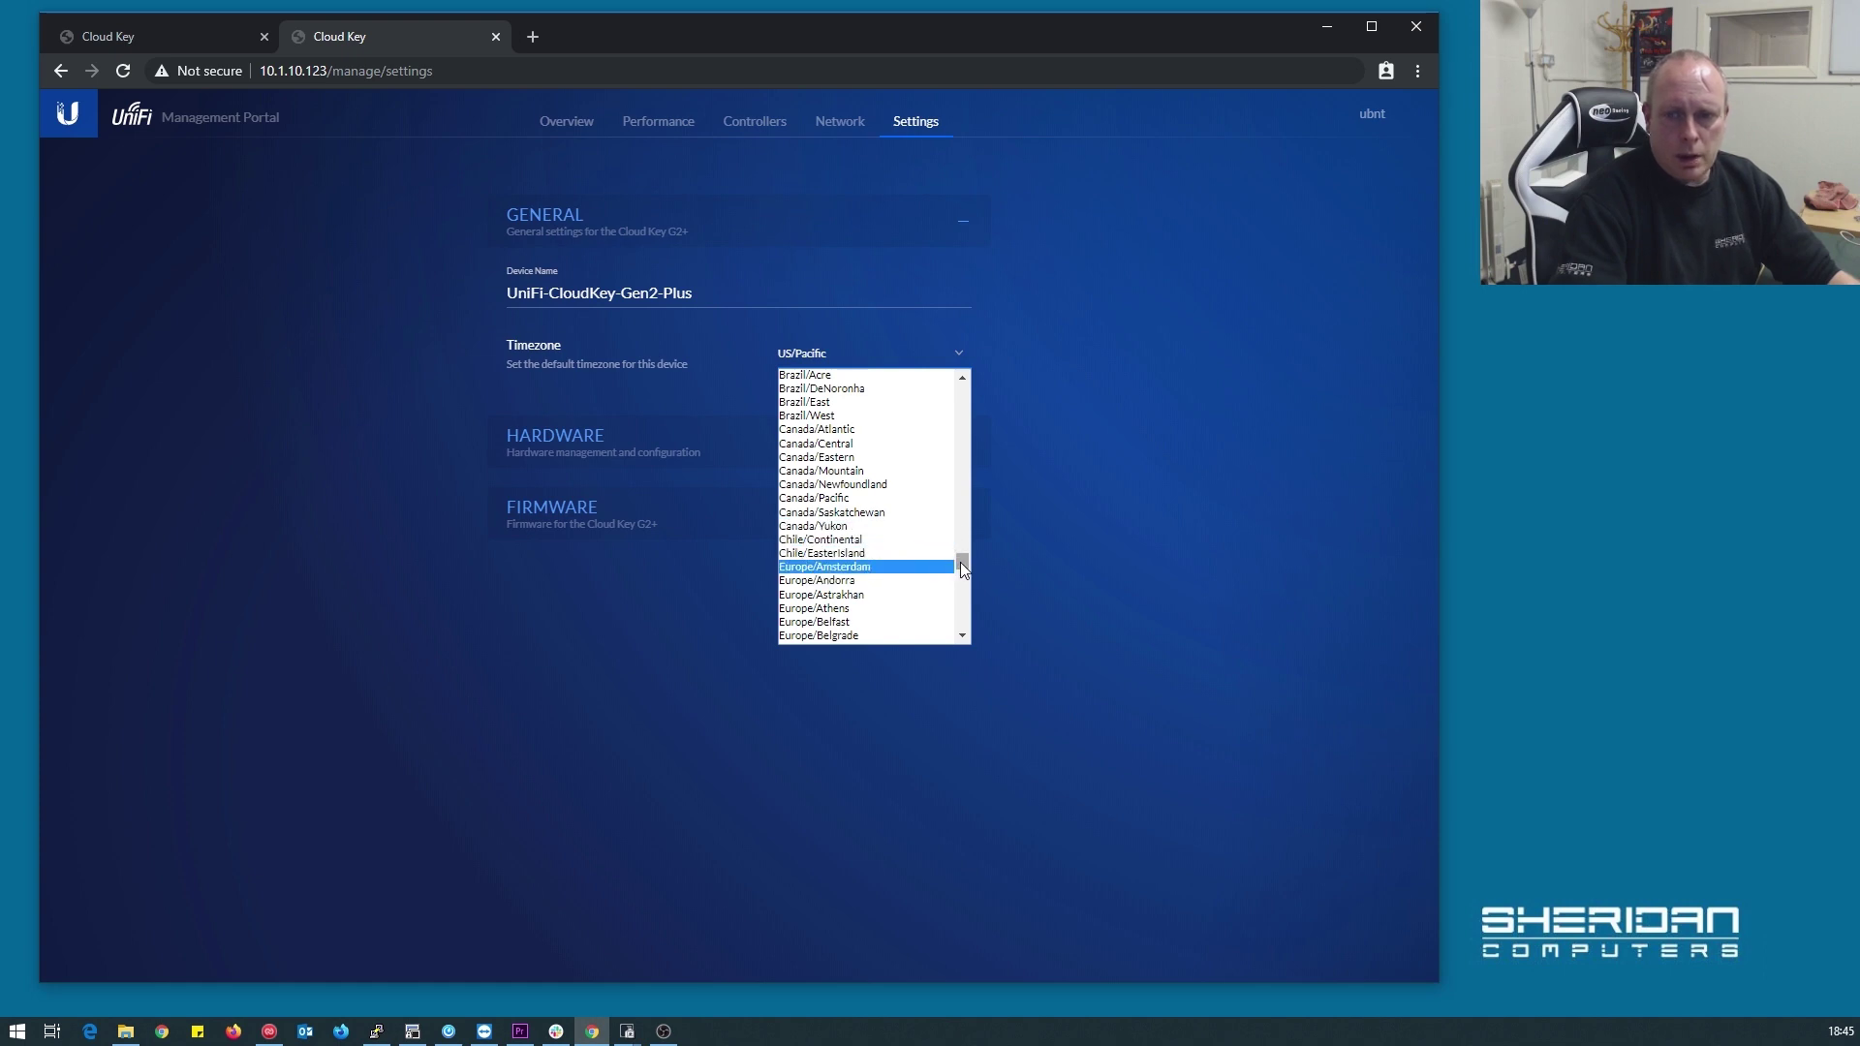
pyautogui.moveTo(962, 565); pyautogui.dragTo(963, 576)
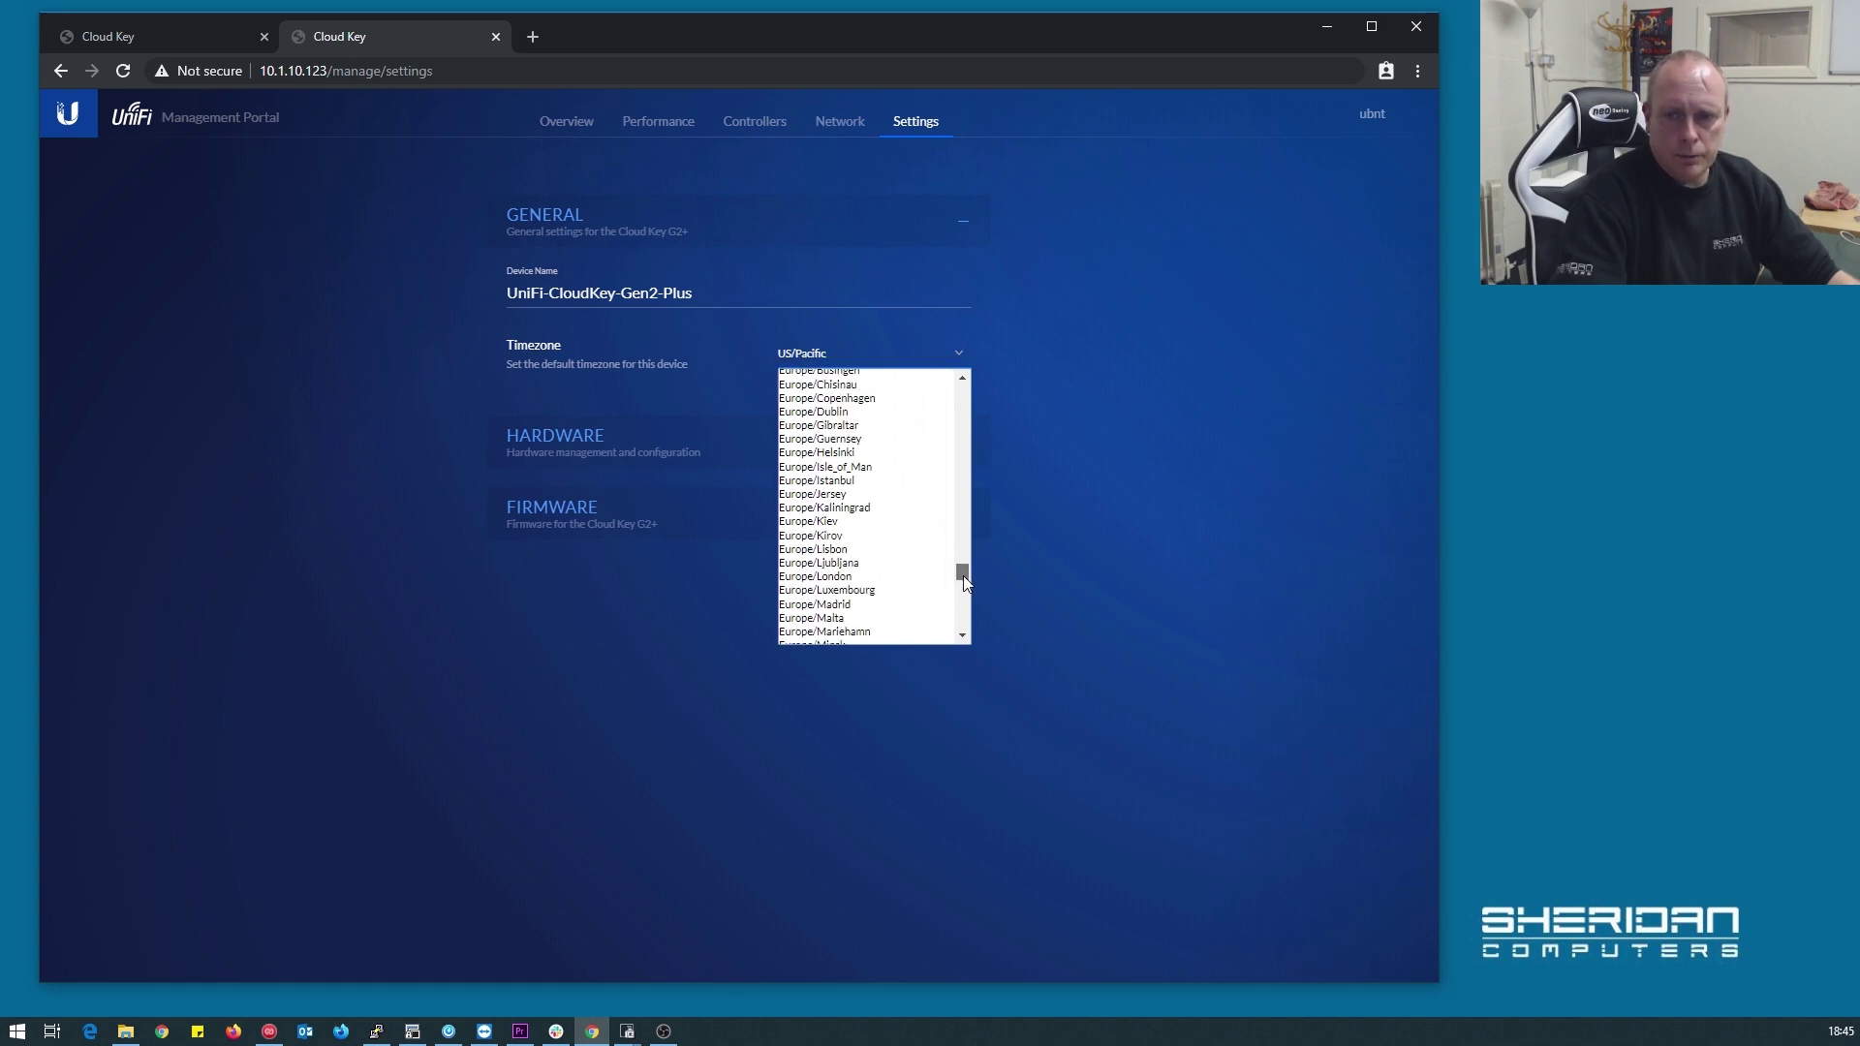
pyautogui.click(881, 577)
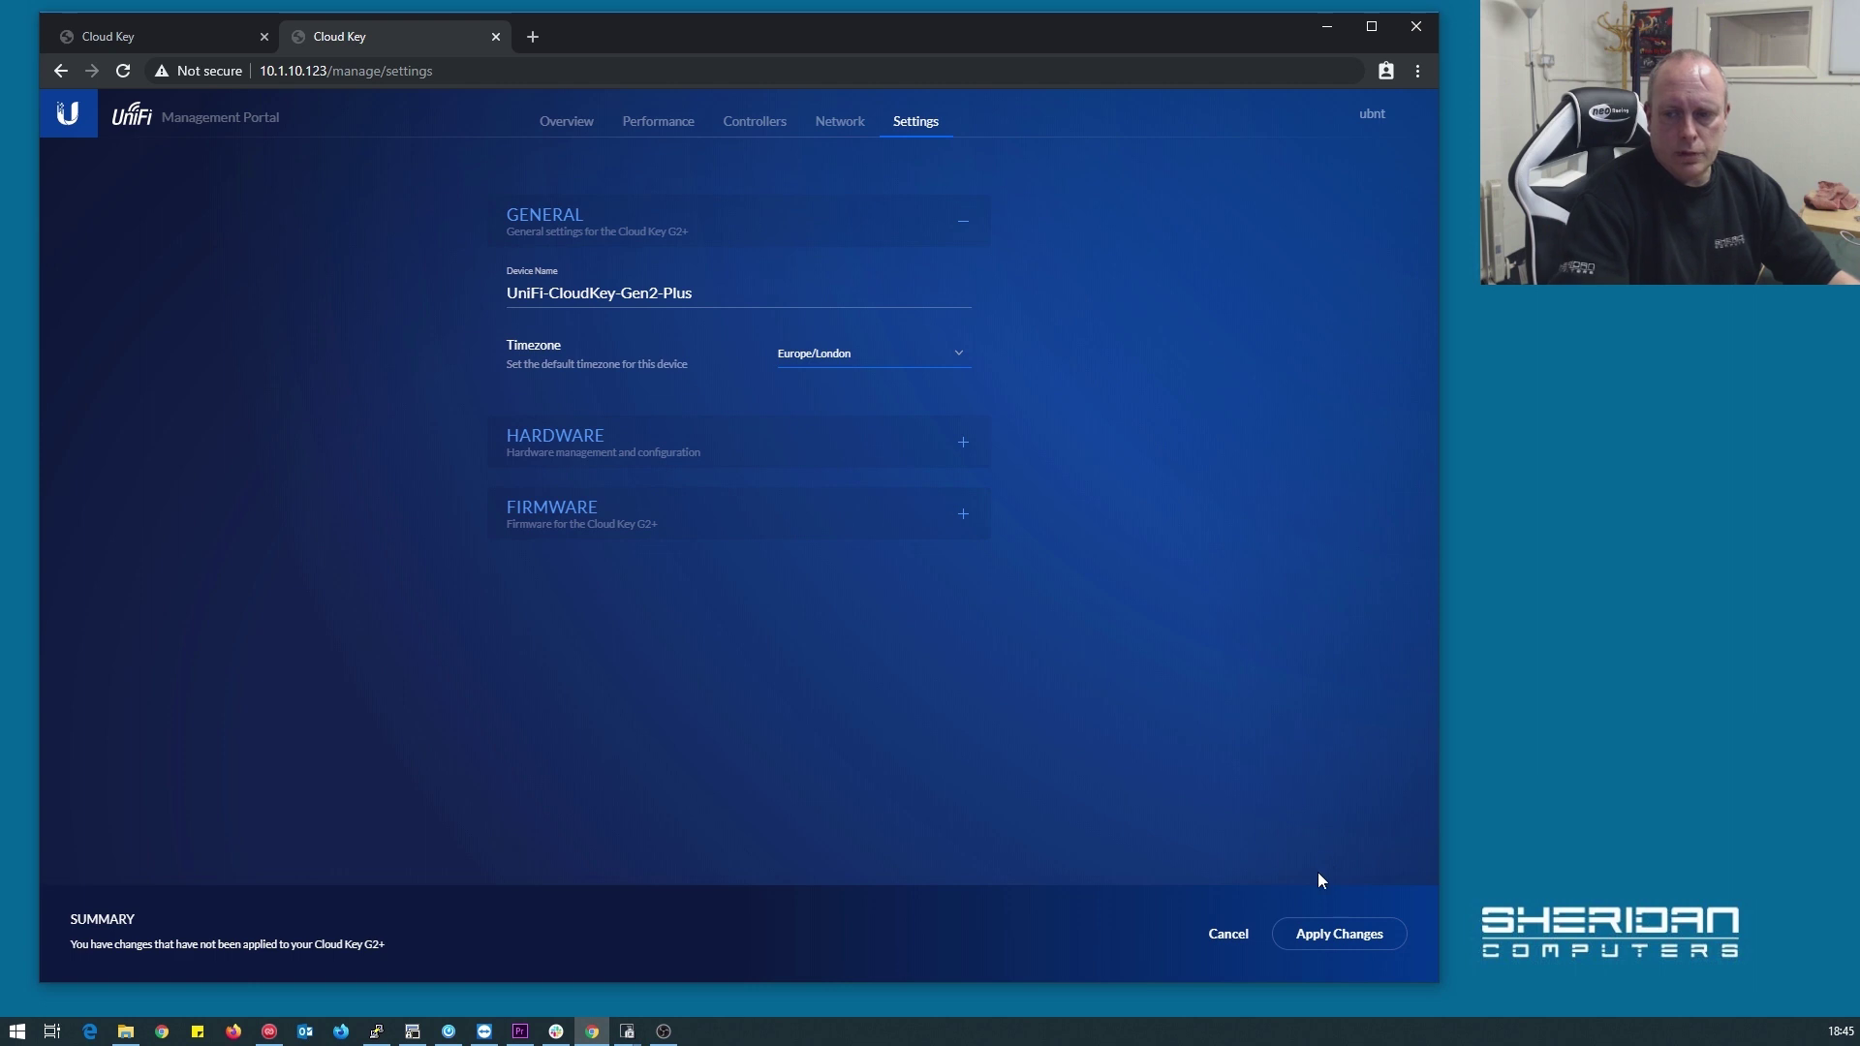
pyautogui.click(1335, 932)
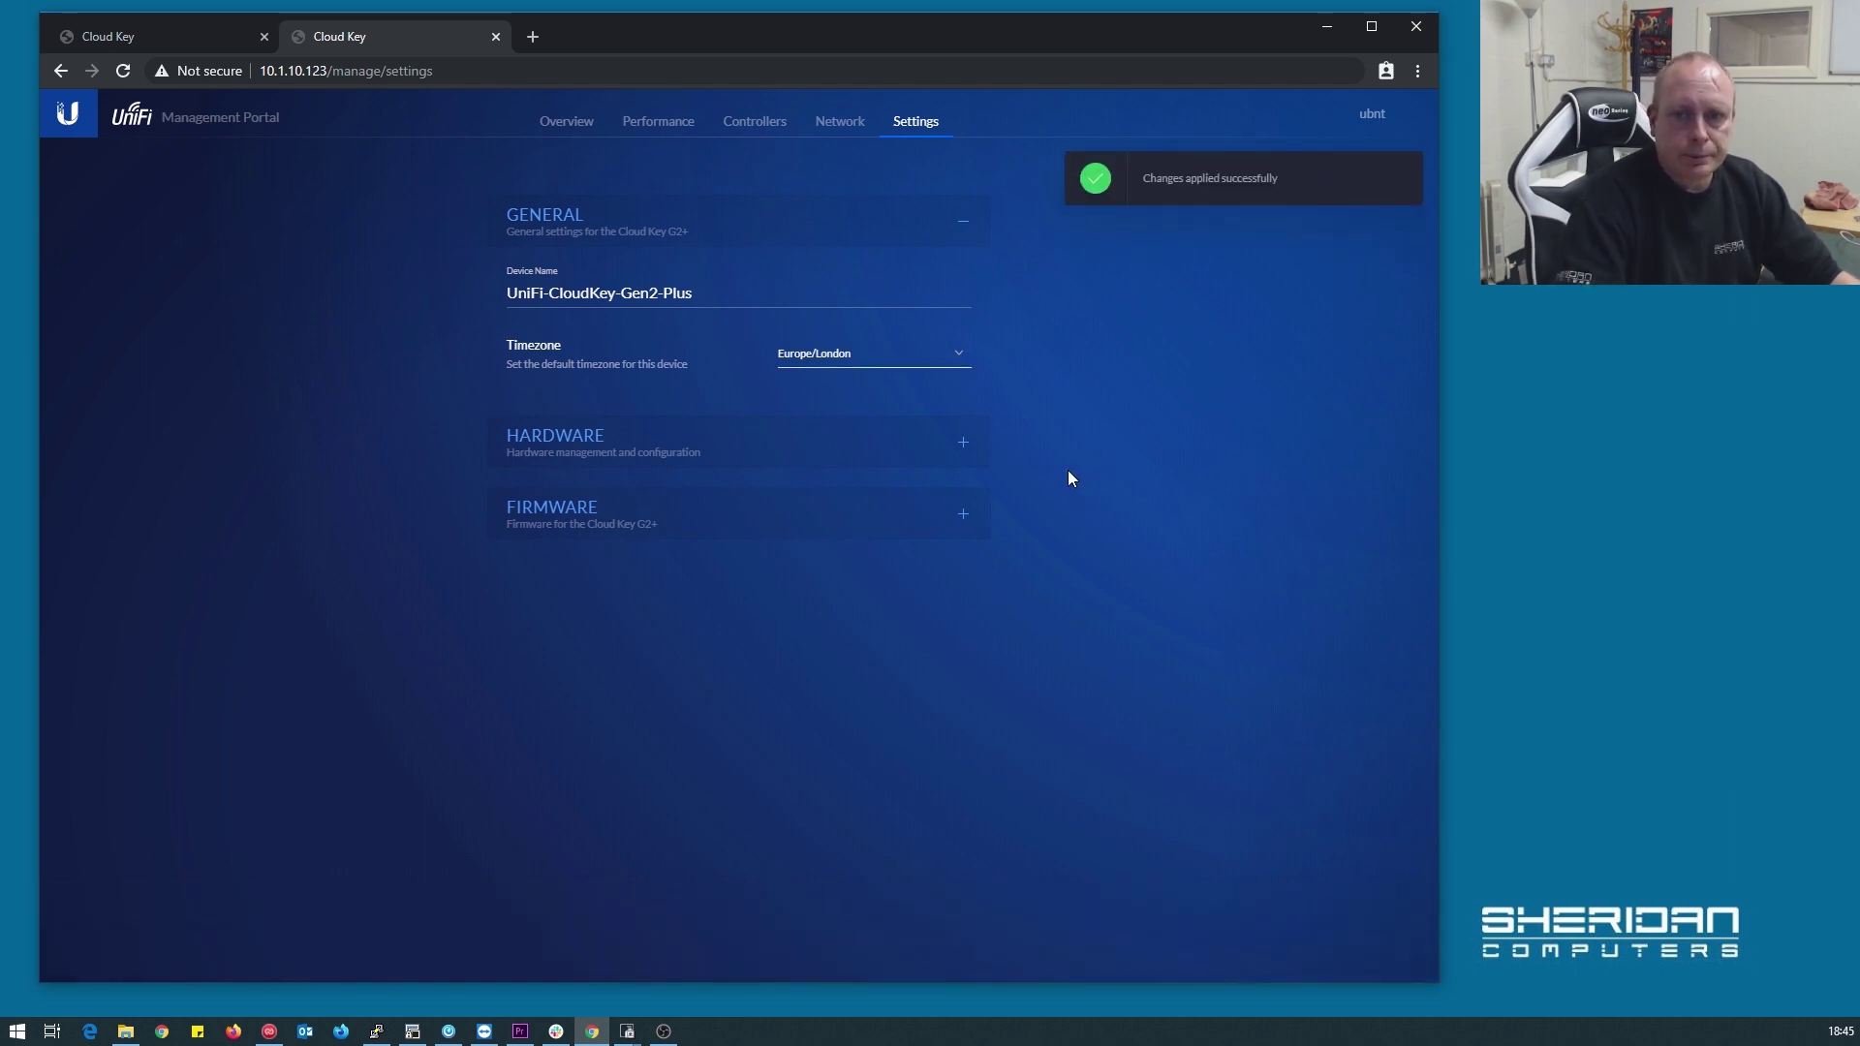
pyautogui.click(960, 445)
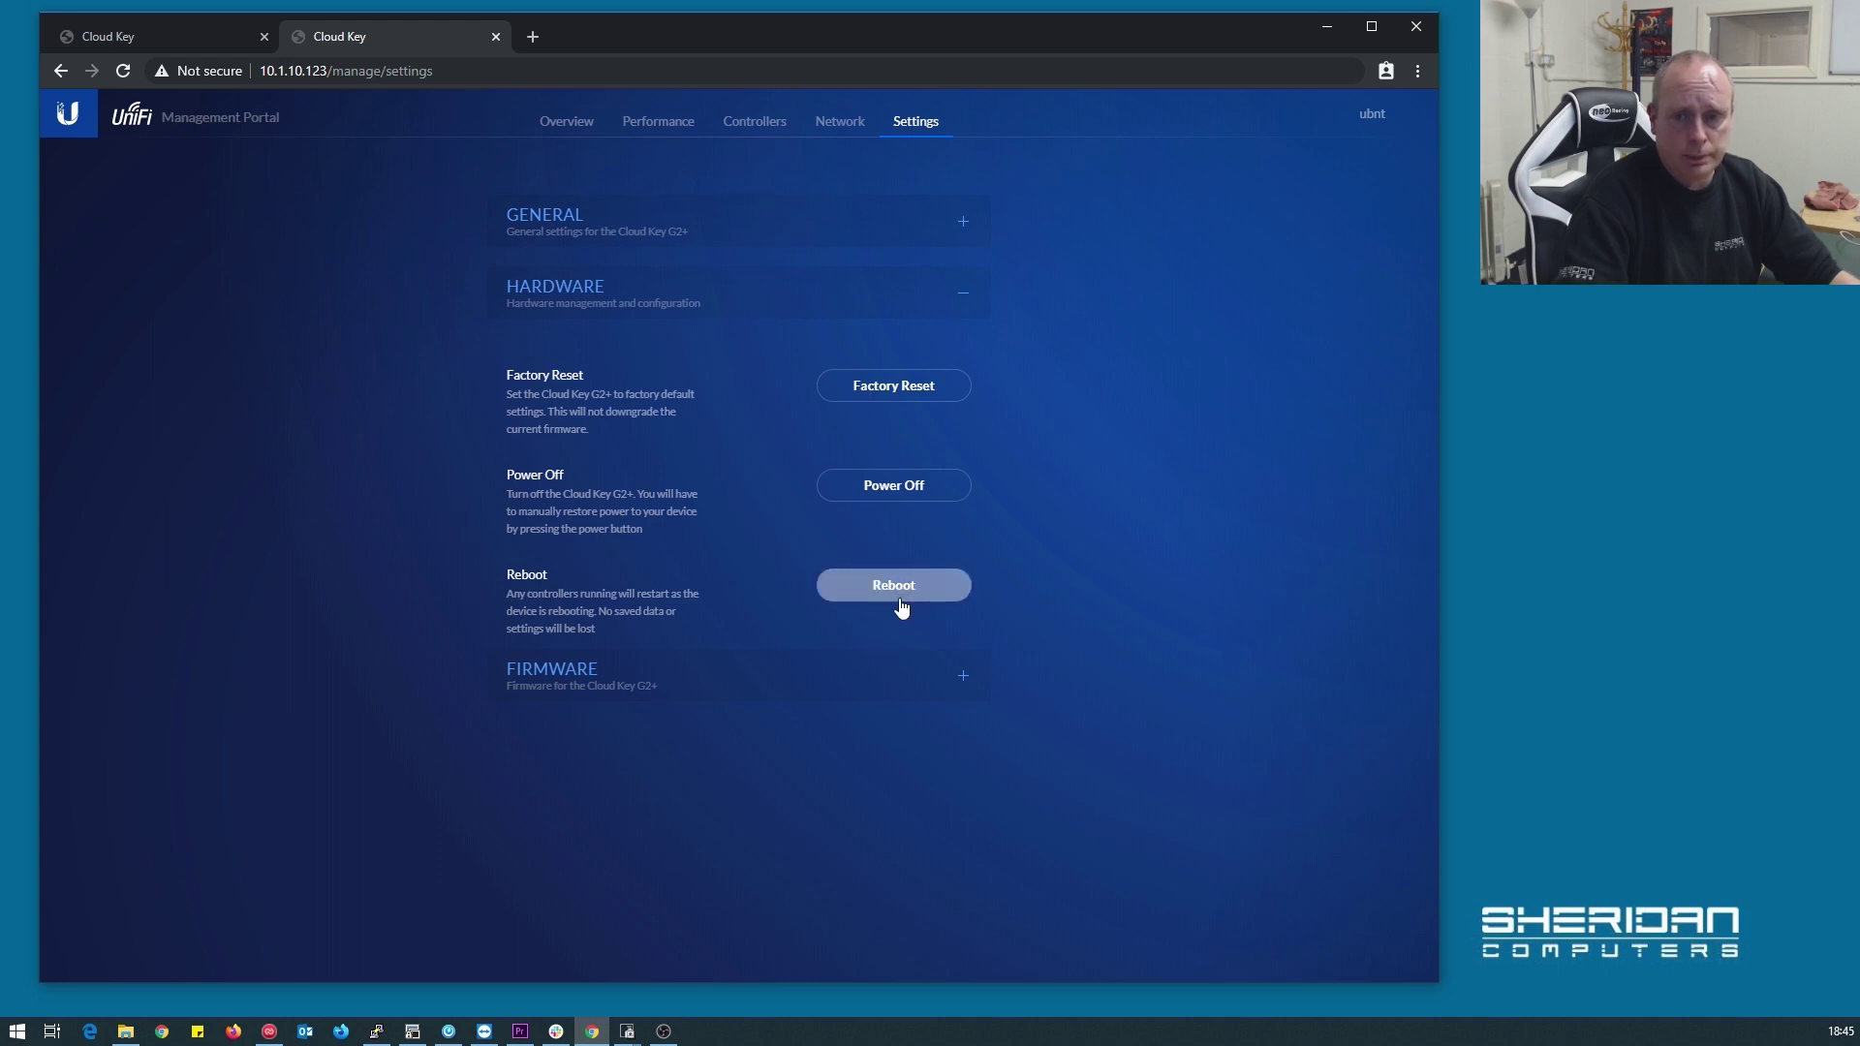
# Expand Firmware to confirm v1.1.6 is current, then cancel the manual update dialog
pyautogui.click(883, 663)
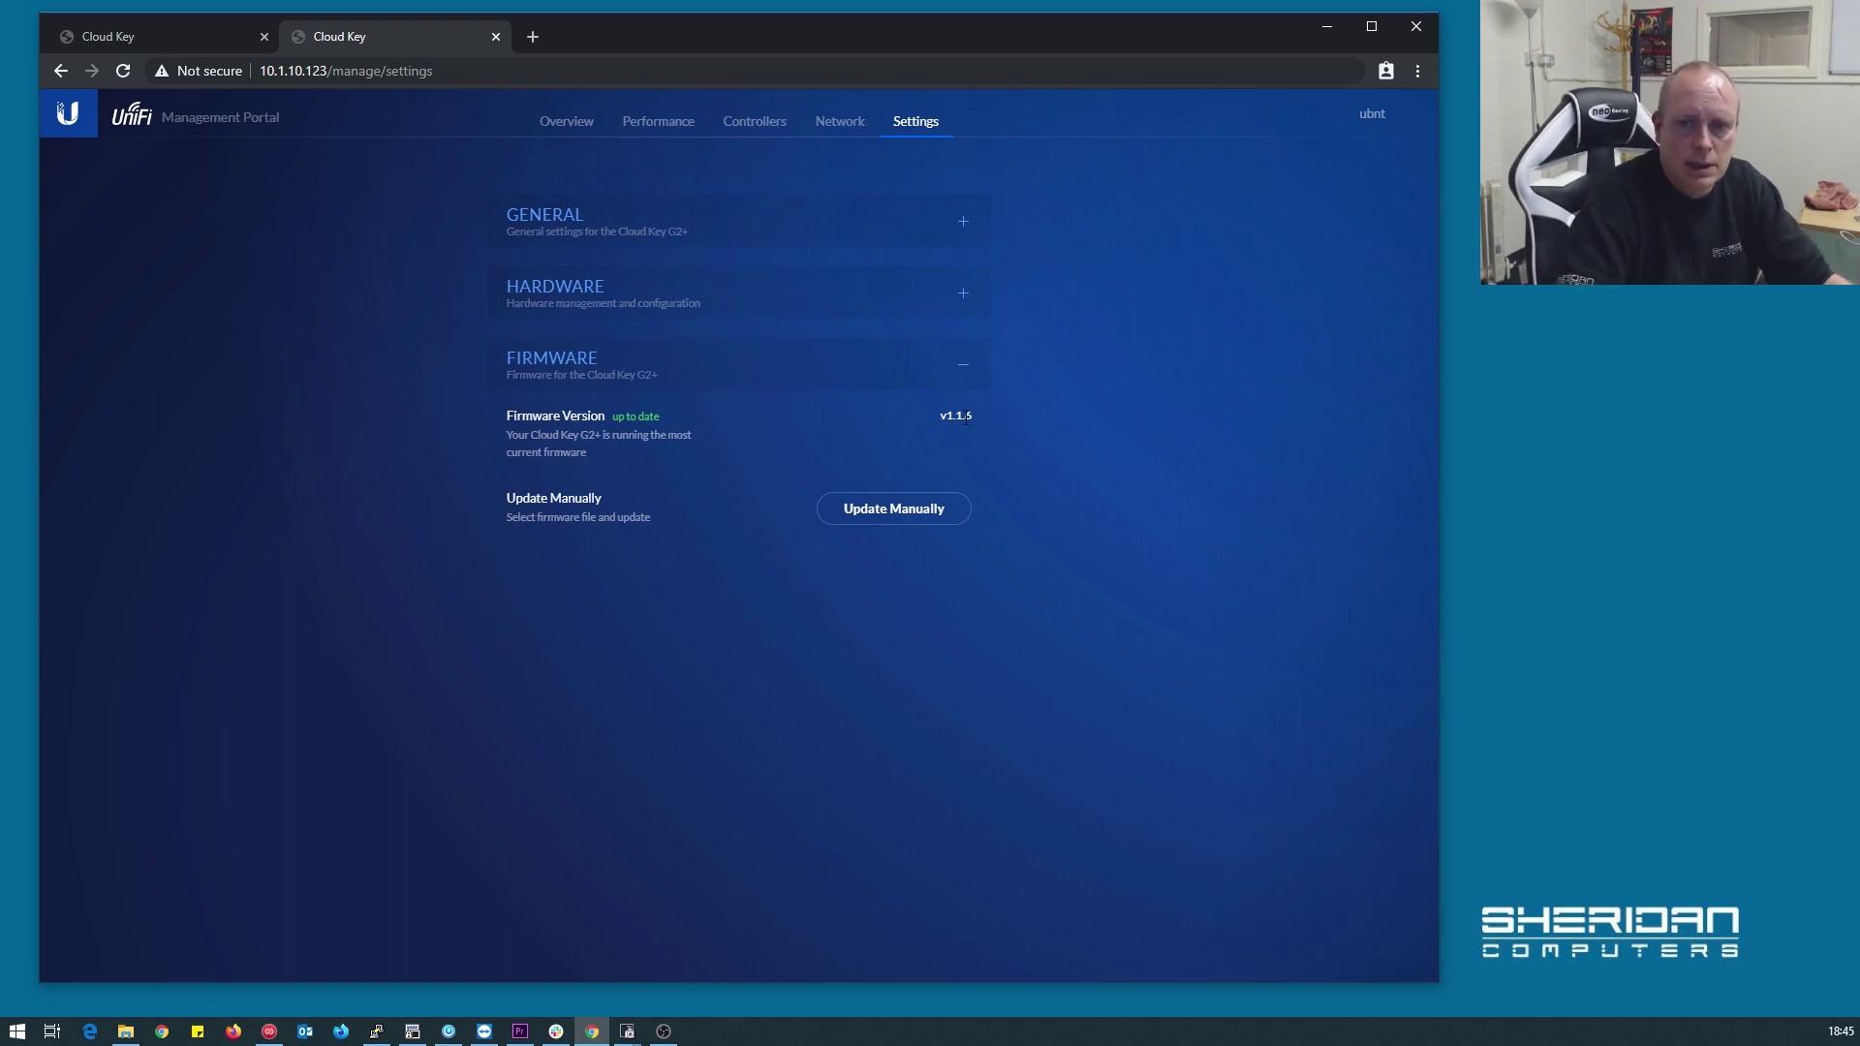
pyautogui.click(913, 511)
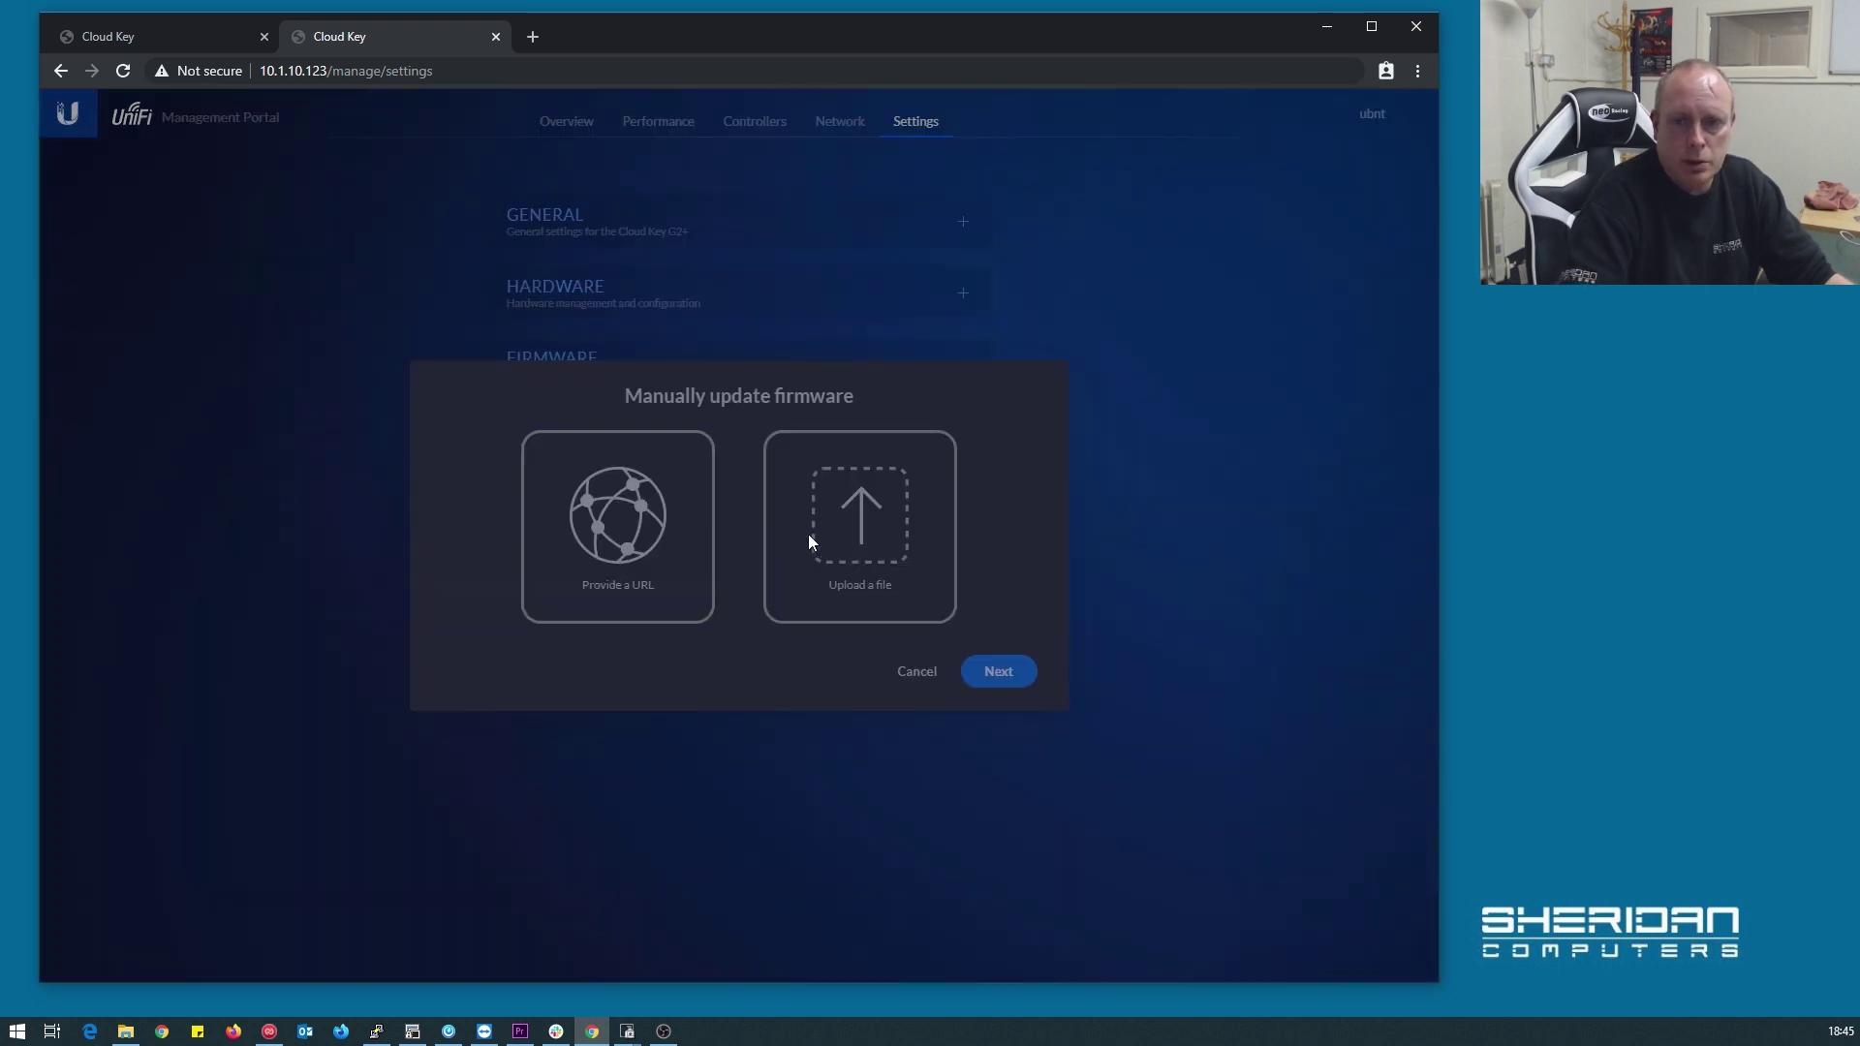
pyautogui.click(916, 674)
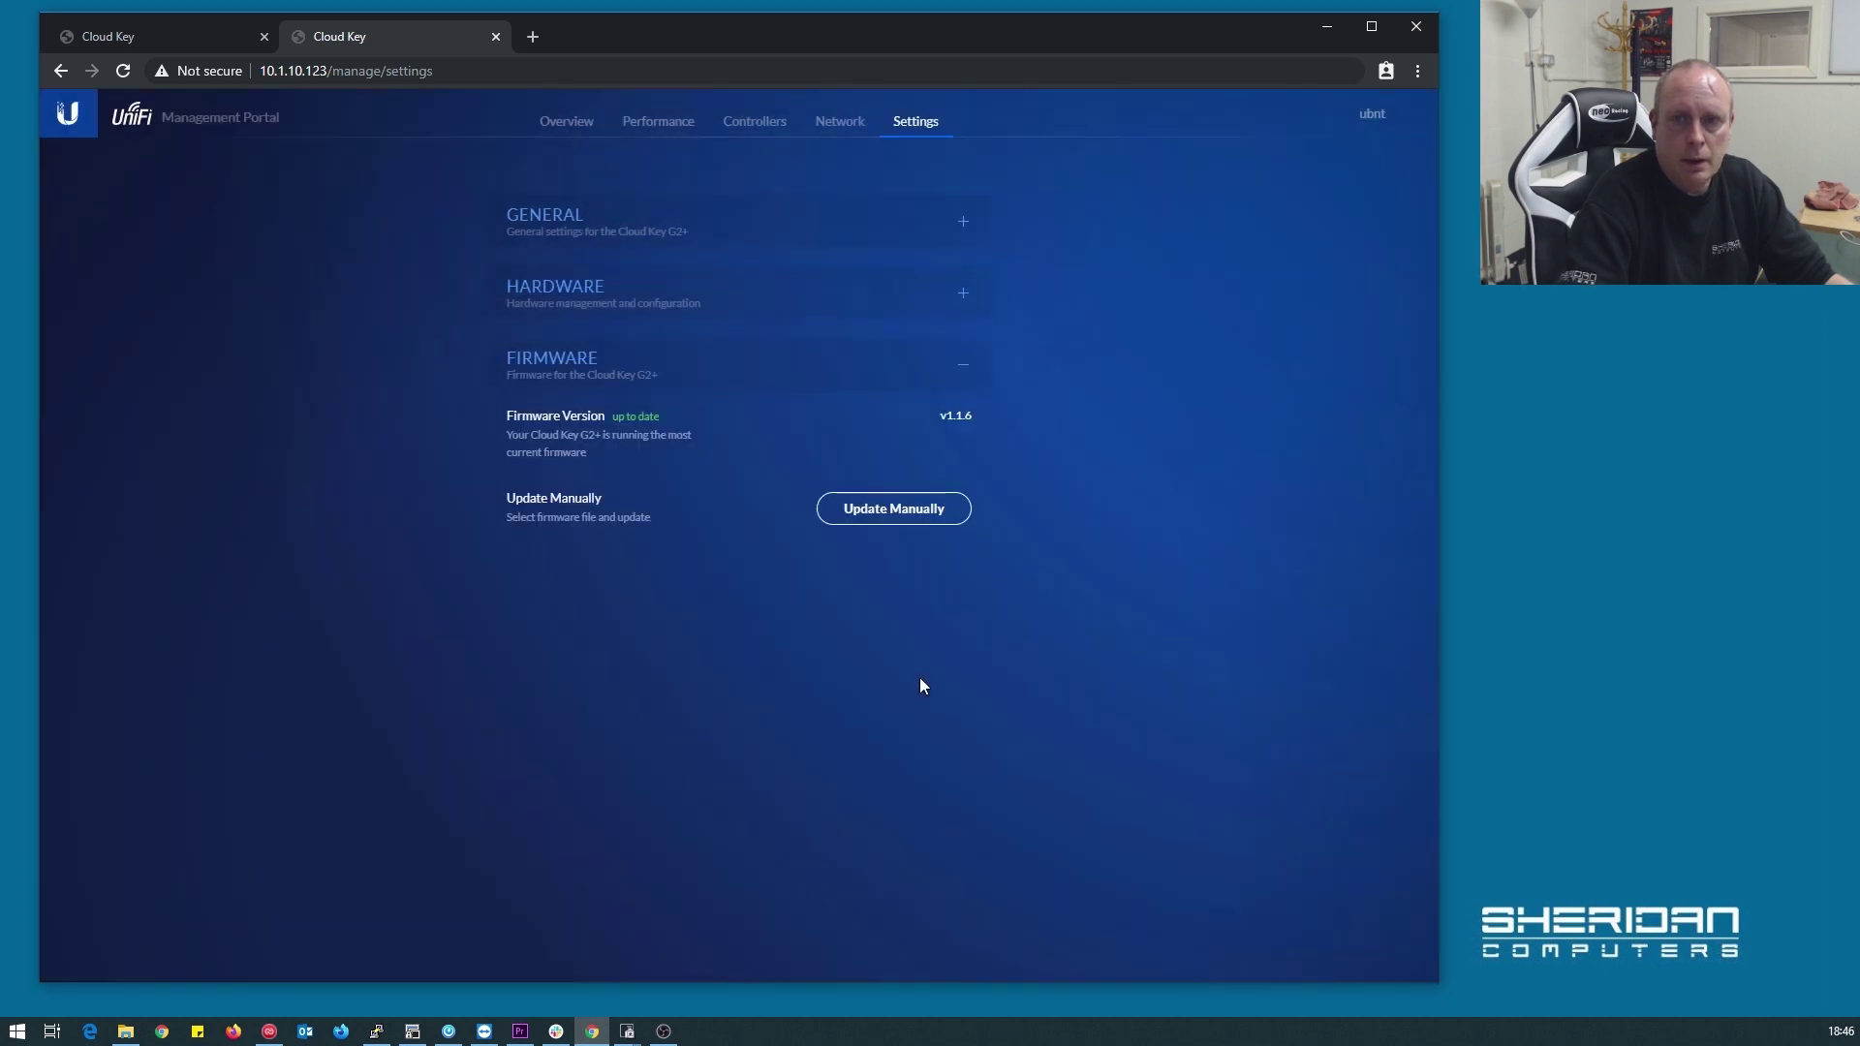
# Cycle through the Network, Controllers, Performance and Settings pages, finishing on Overview
pyautogui.click(857, 124)
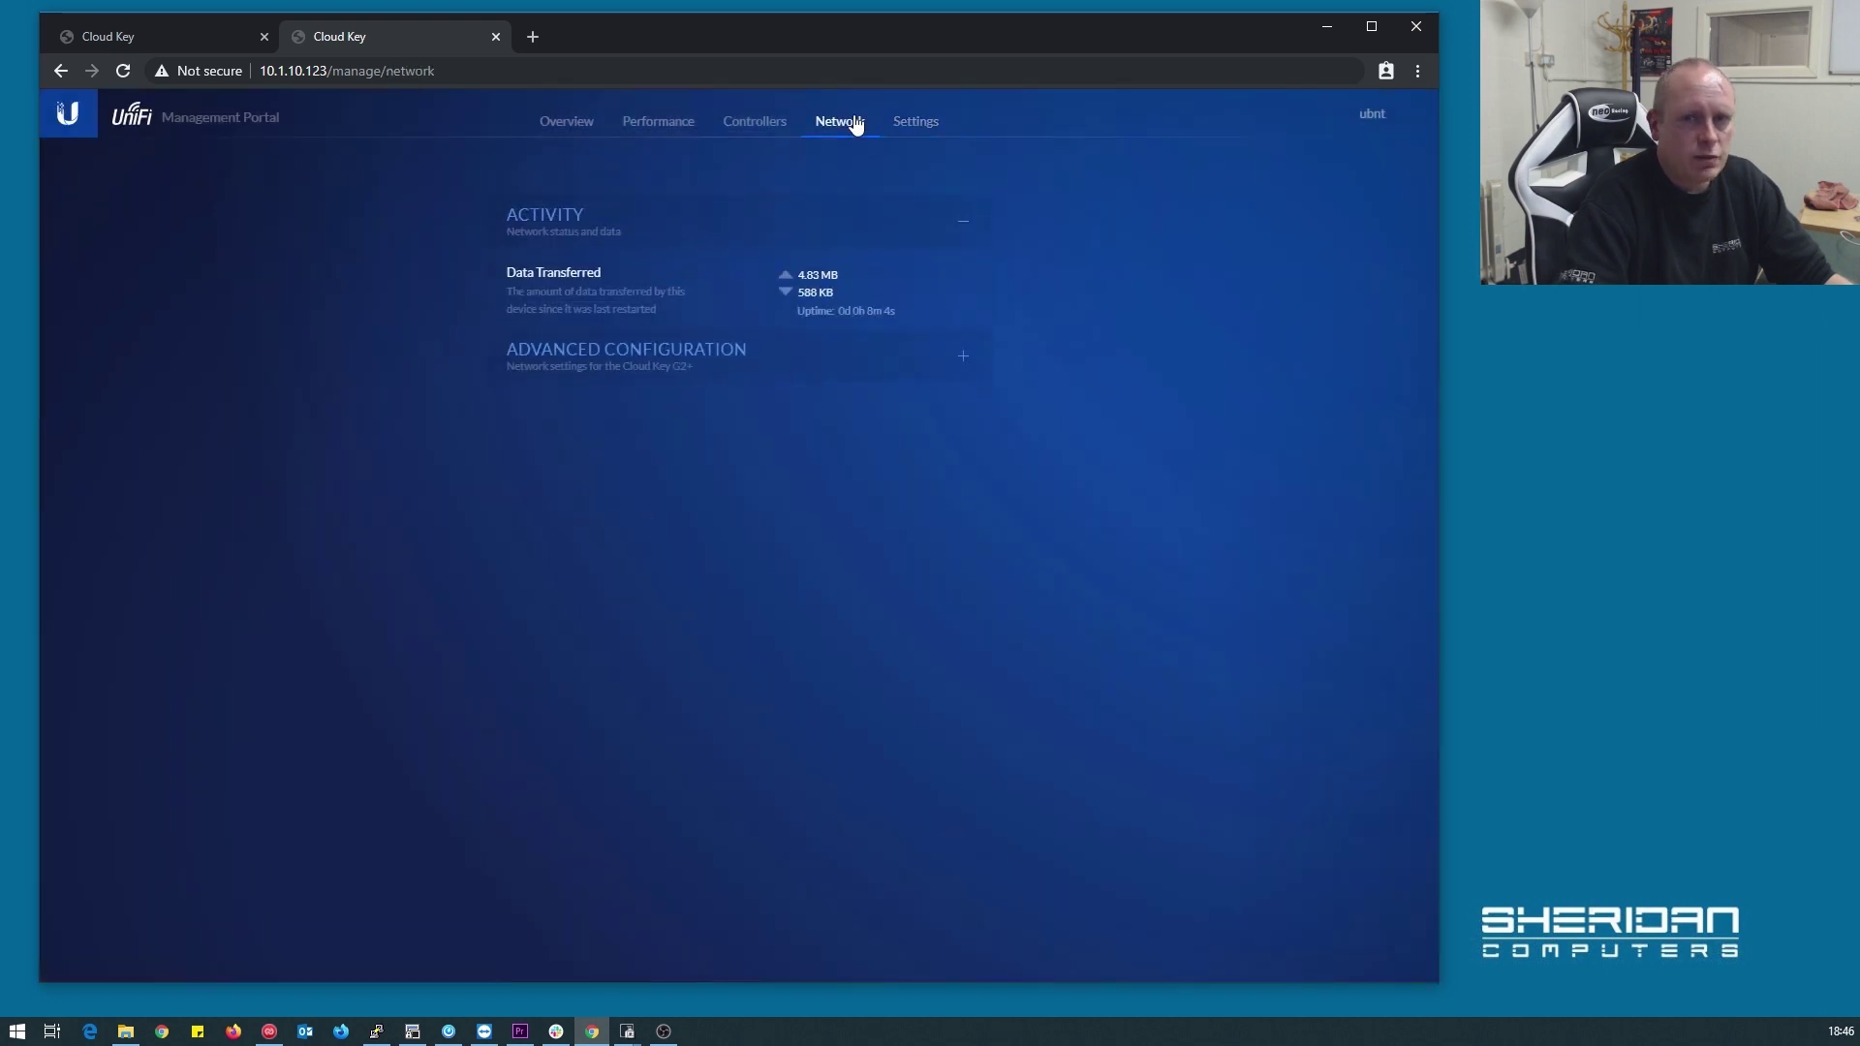
pyautogui.click(759, 121)
pyautogui.click(568, 122)
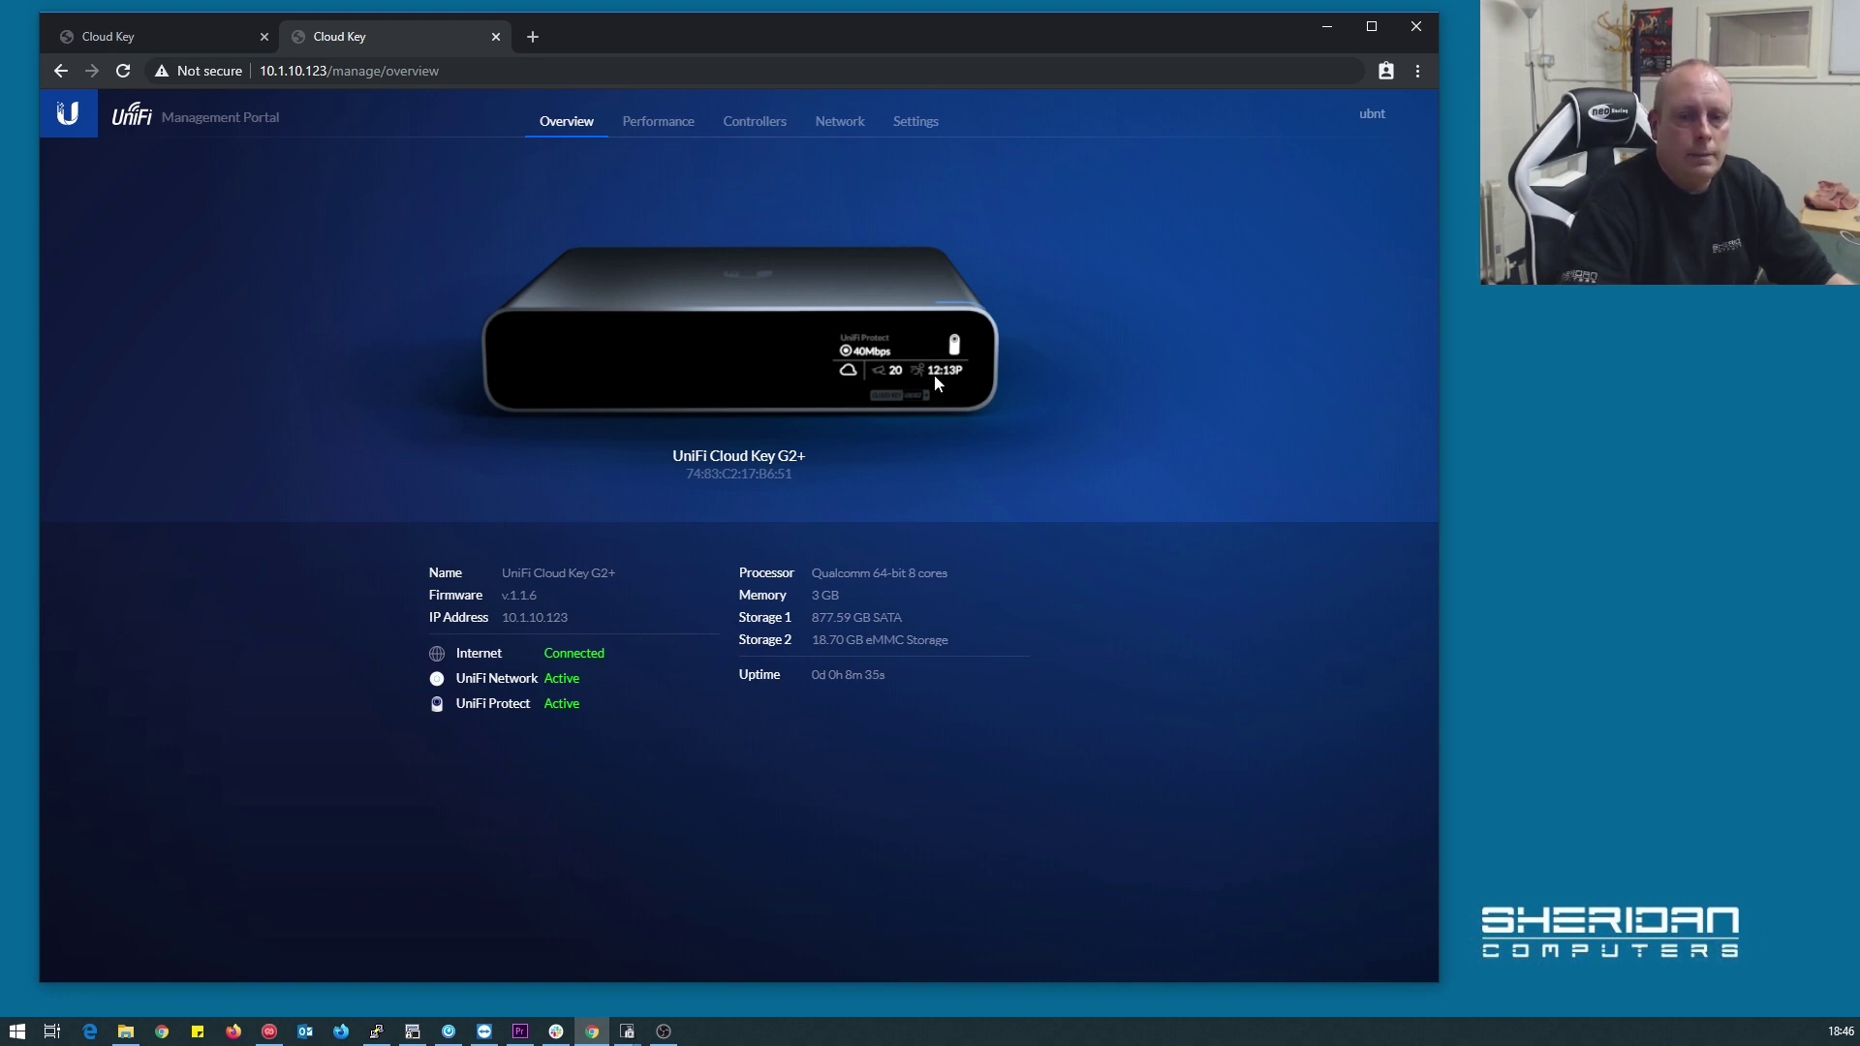
pyautogui.click(659, 122)
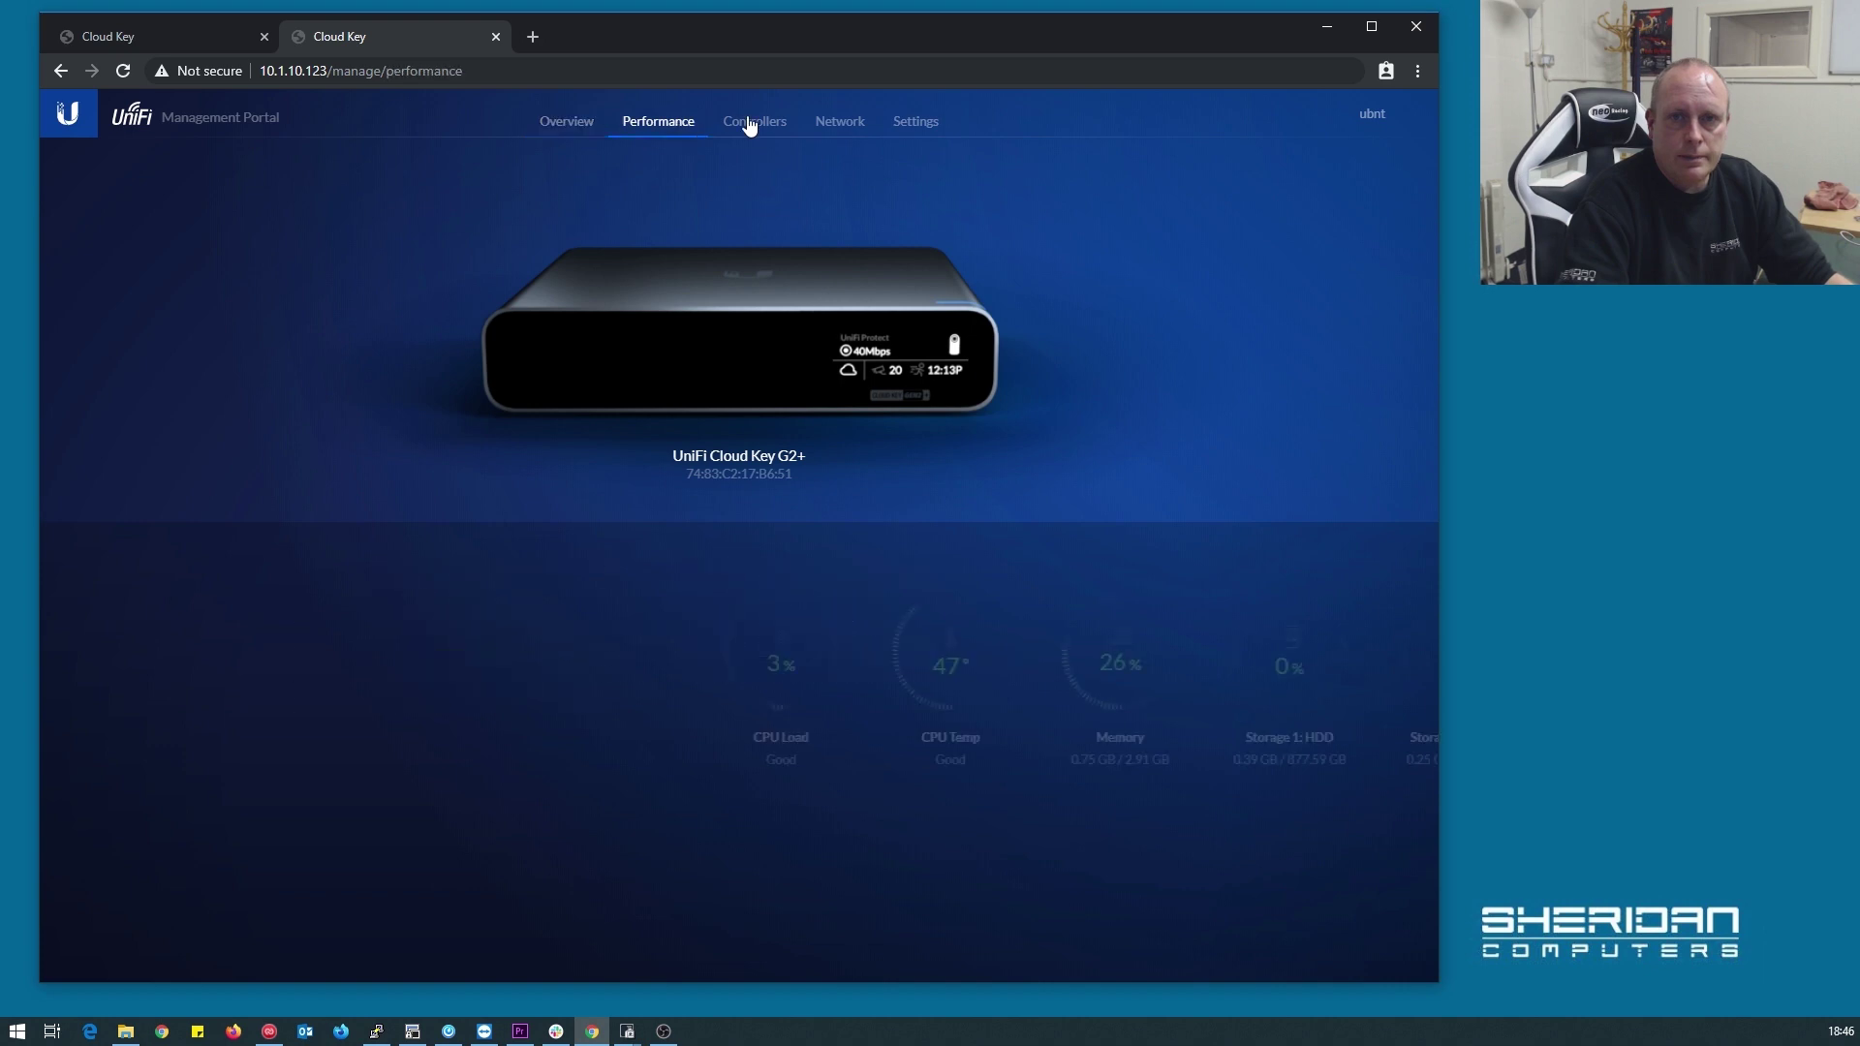
pyautogui.click(755, 121)
pyautogui.click(841, 121)
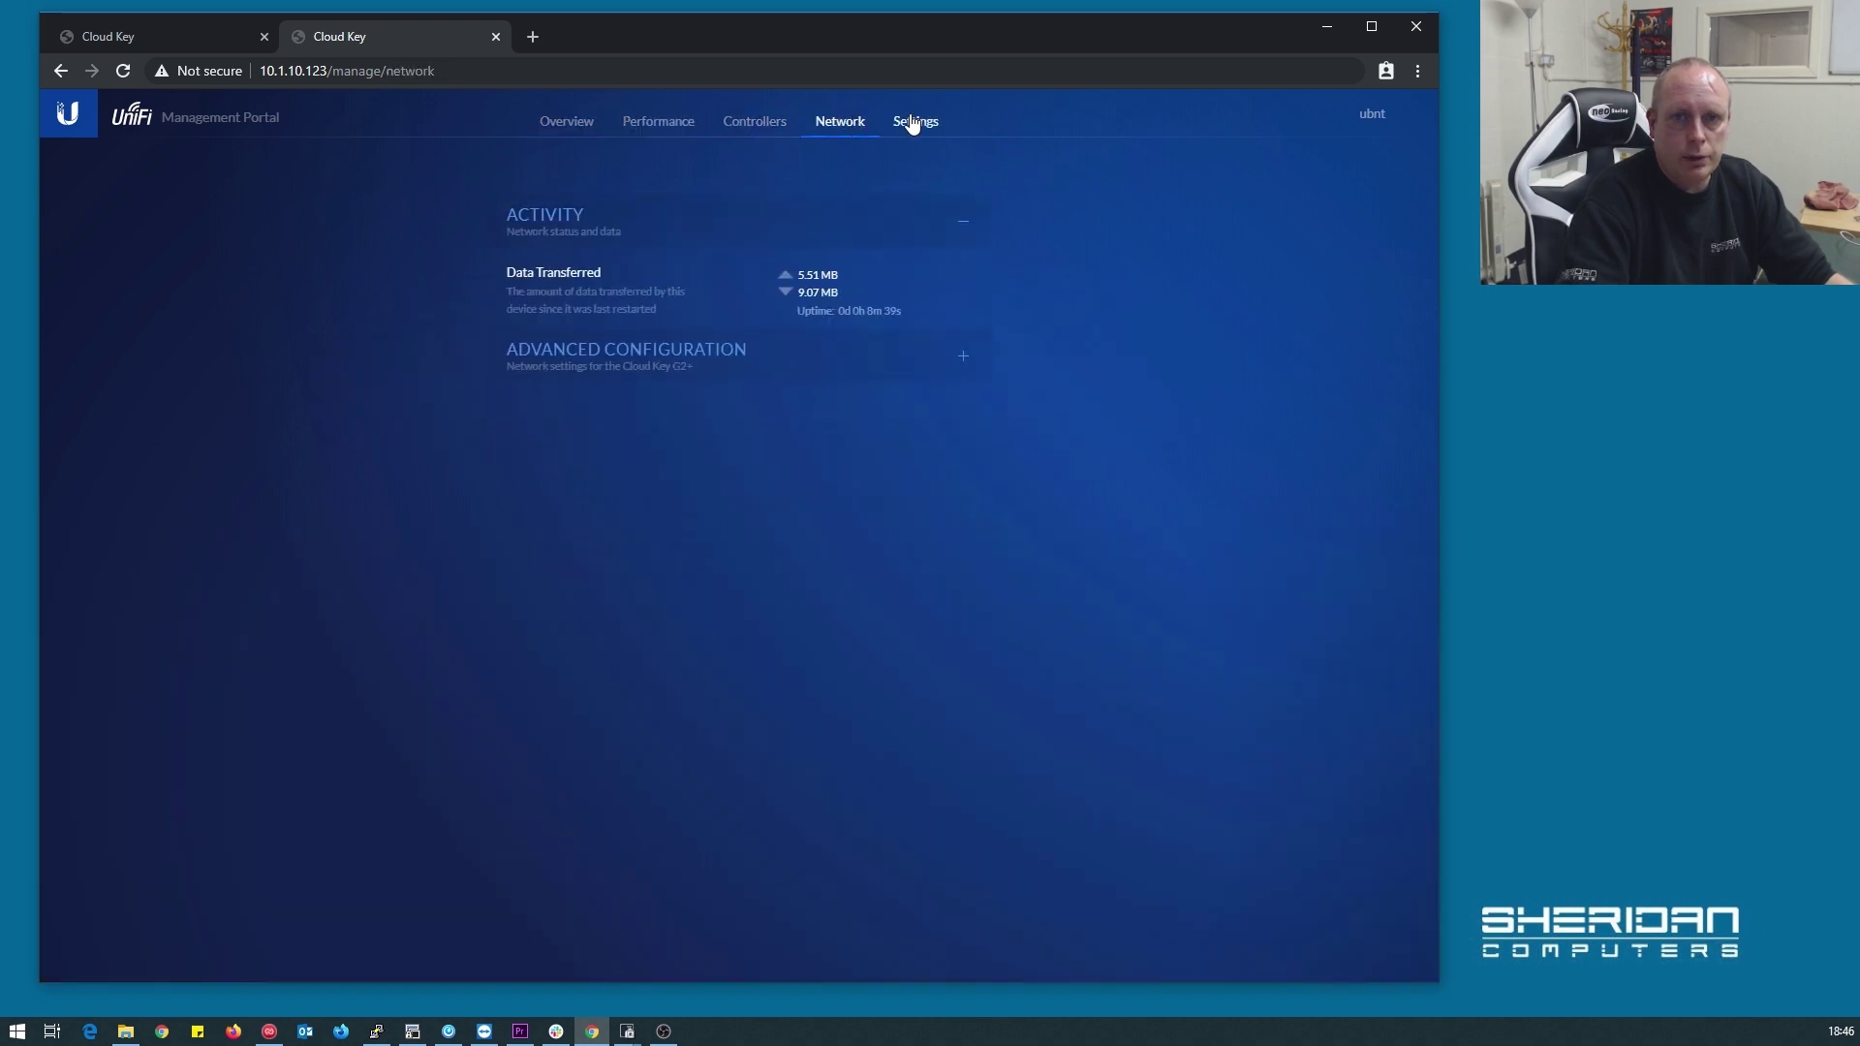
pyautogui.click(911, 121)
pyautogui.click(550, 126)
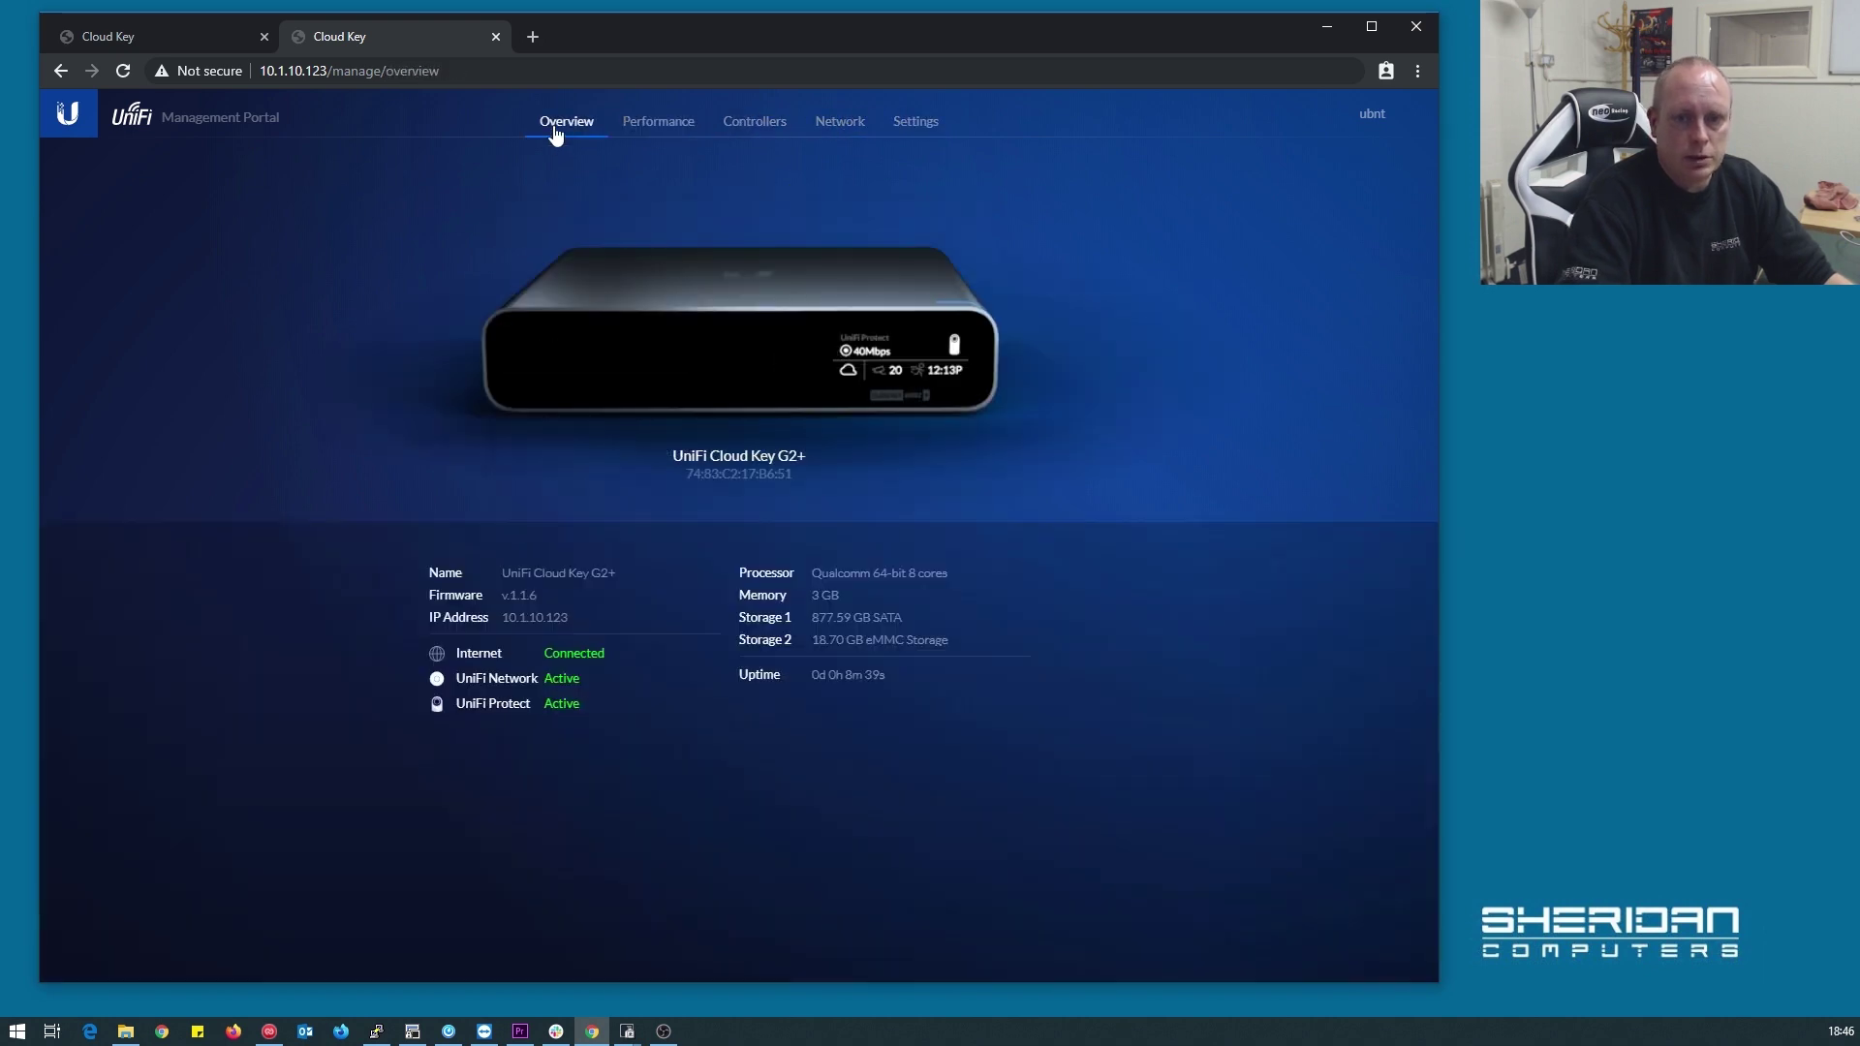